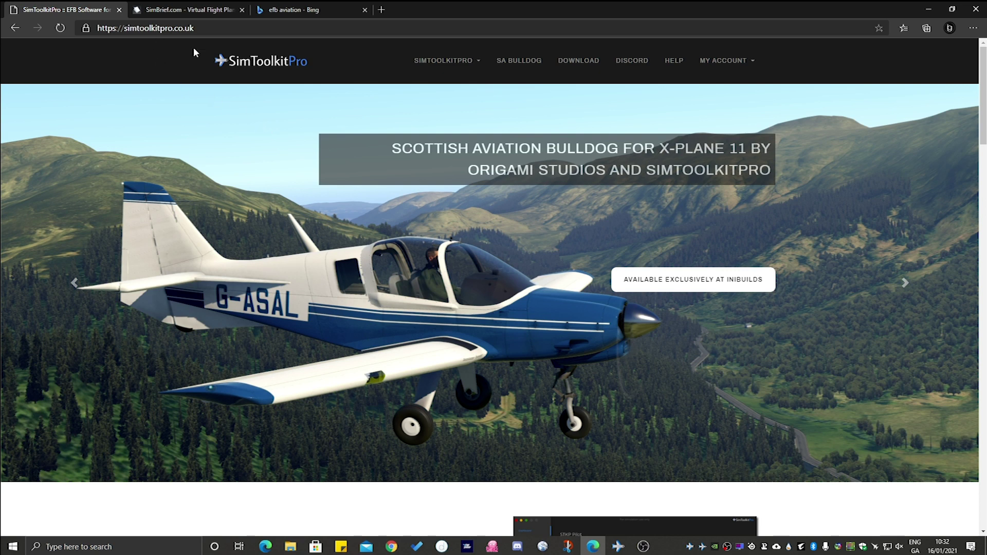
- Scroll through the simtoolkitpro.co.uk home page, then go to its DOWNLOAD page
scroll(486, 210, "down", 5)
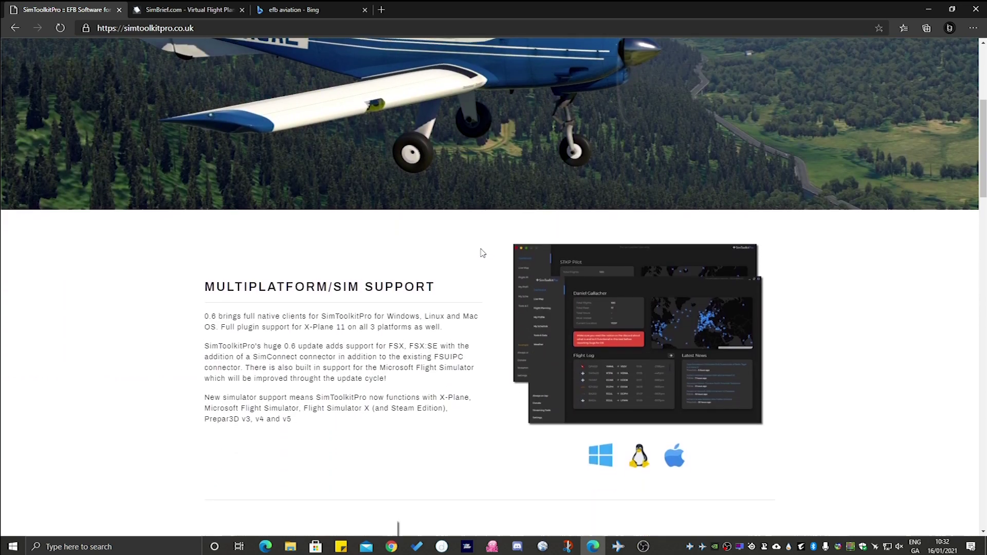
scroll(482, 252, "down", 10)
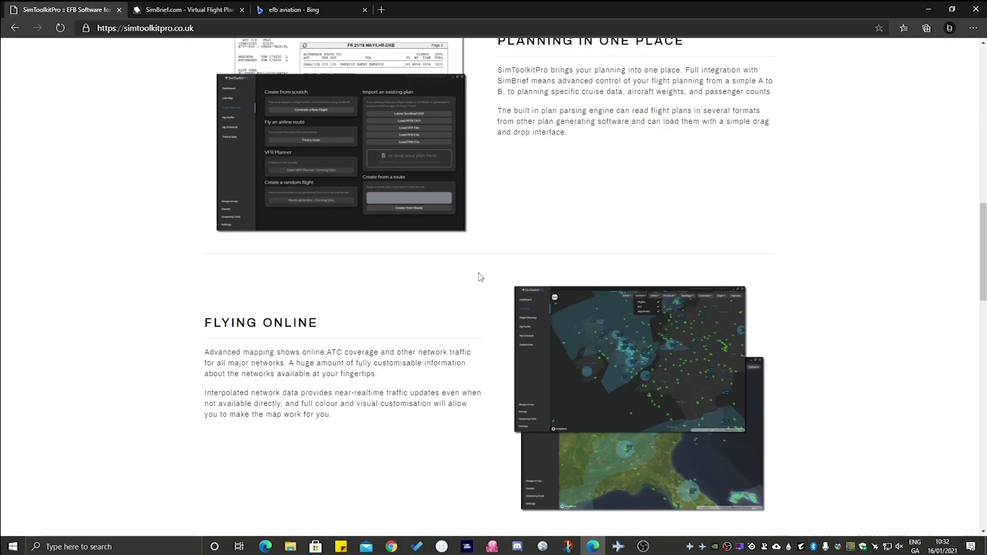
scroll(525, 316, "down", 4)
scroll(641, 368, "up", 9)
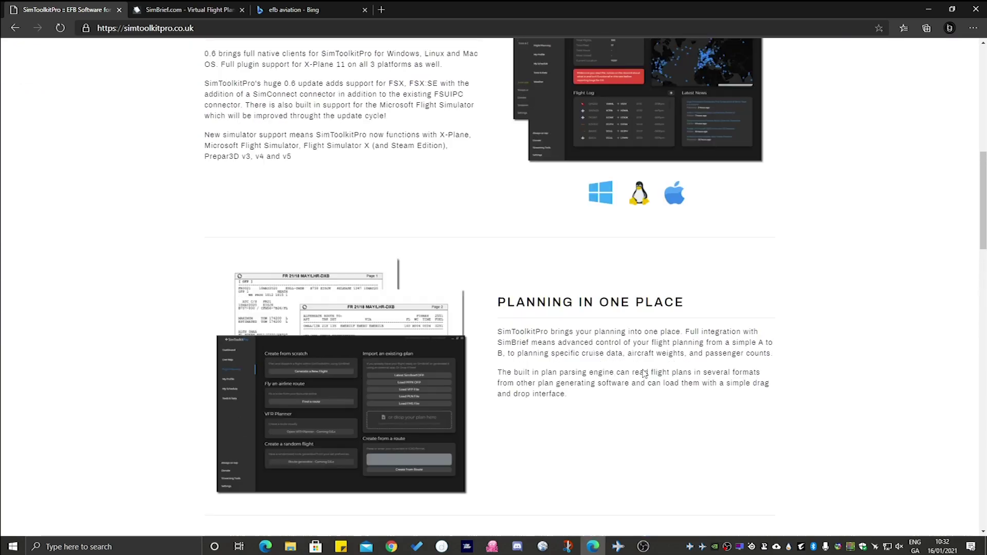
scroll(643, 374, "up", 13)
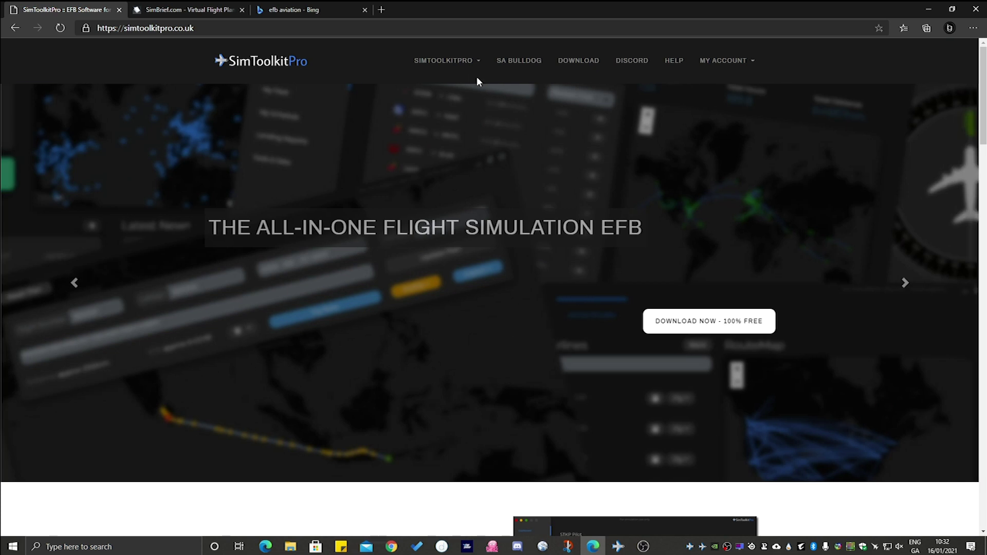
left_click(581, 63)
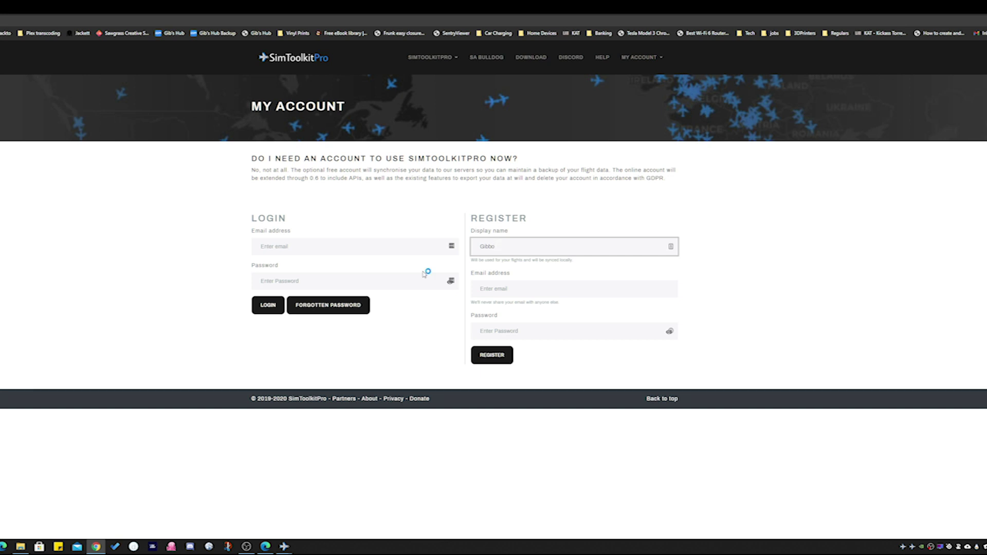
- Enter a display name in the Register form and submit the new SimToolkitPro account
type("Ireland")
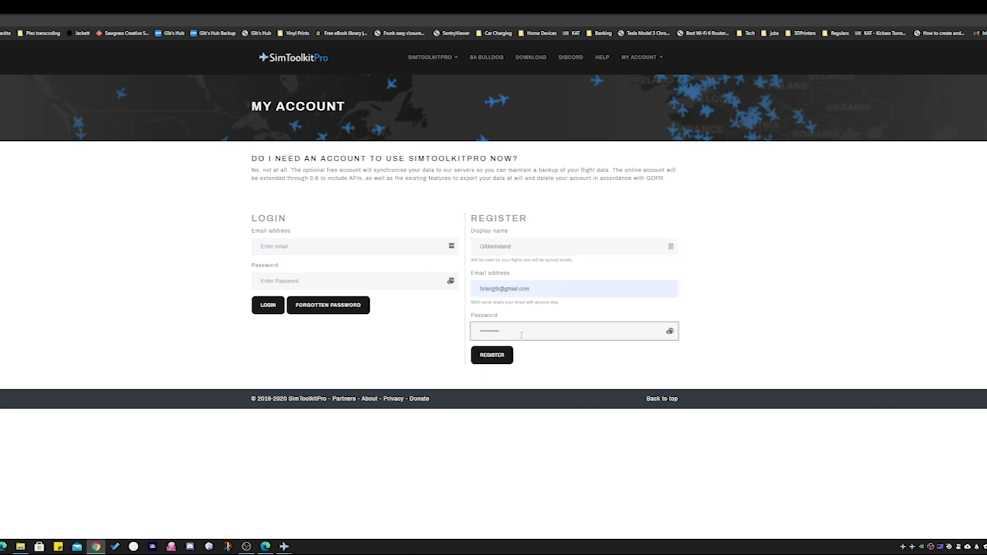
left_click(489, 356)
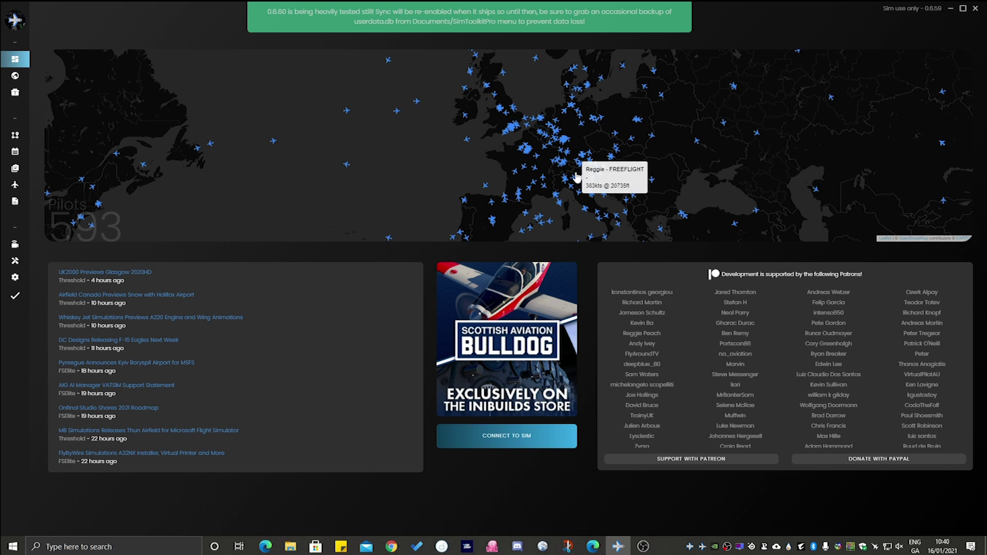
- Raise the dashboard's bottom toolbar and open the TTM YouTube channel panel
mouse_move(524, 150)
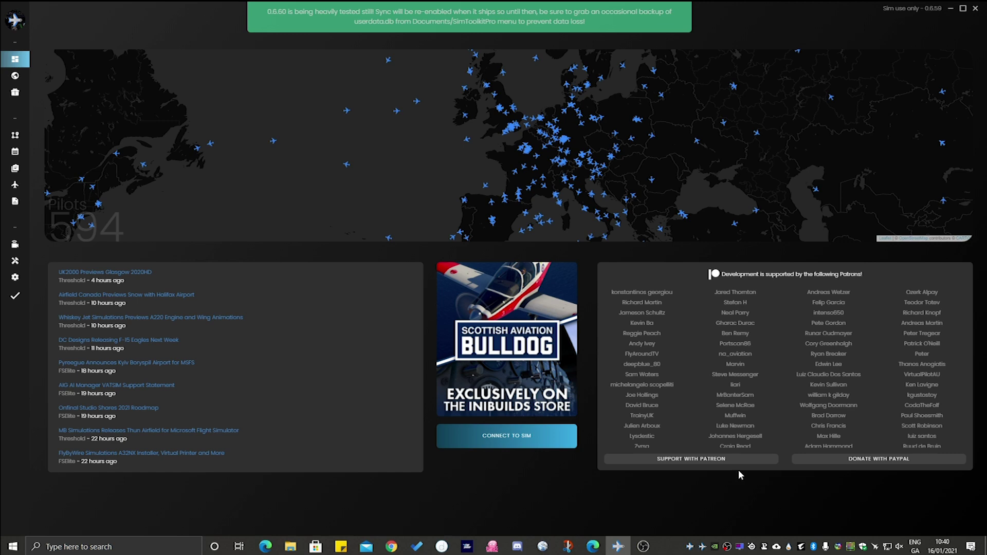
mouse_move(805, 532)
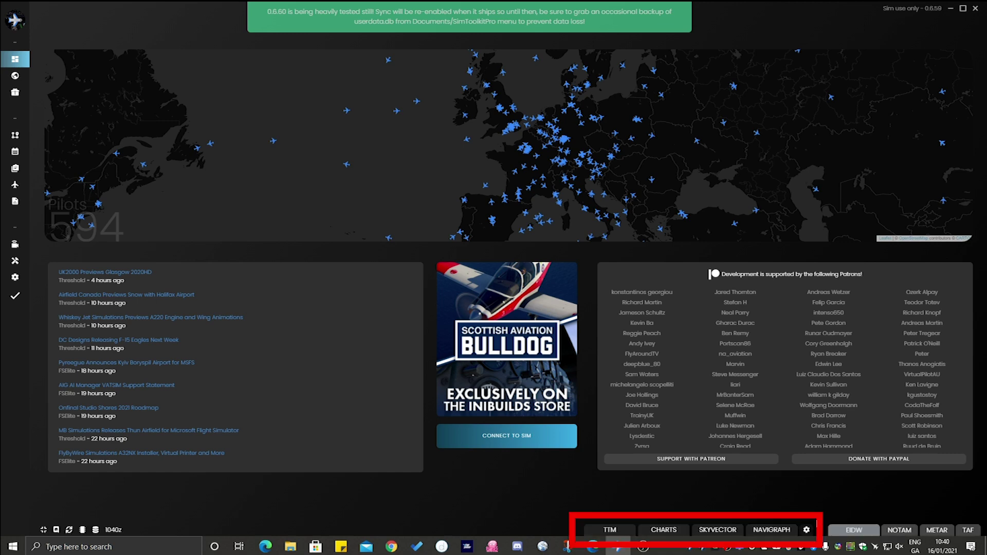
left_click(614, 530)
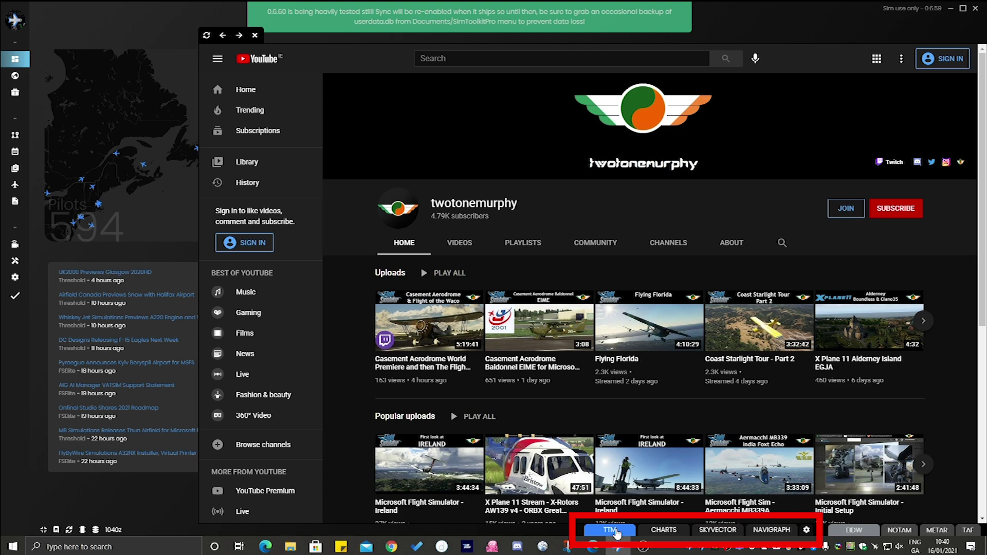
- Cycle through the TTM, ChartFox charts, SkyVector and Navigraph Charts pull-out panels
left_click(616, 533)
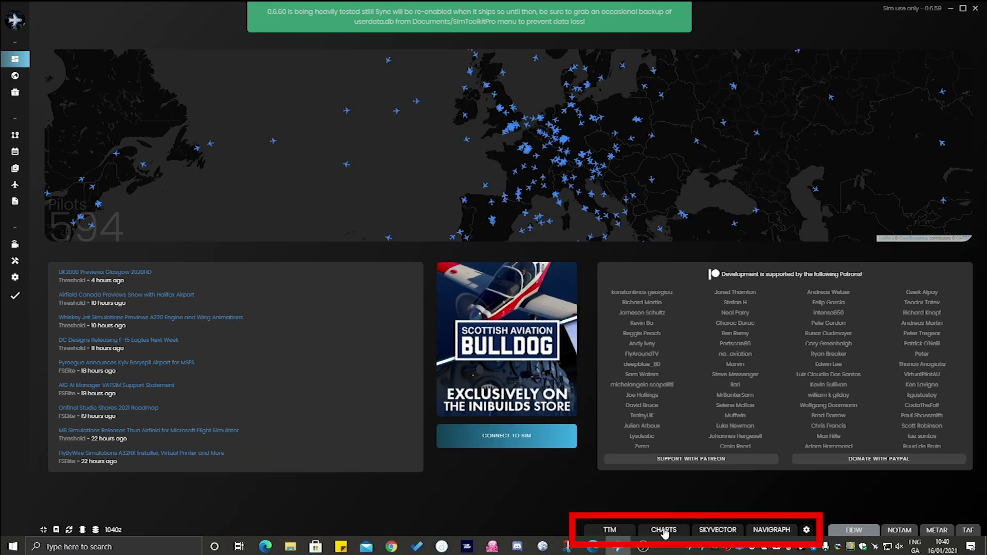
left_click(662, 530)
left_click(712, 532)
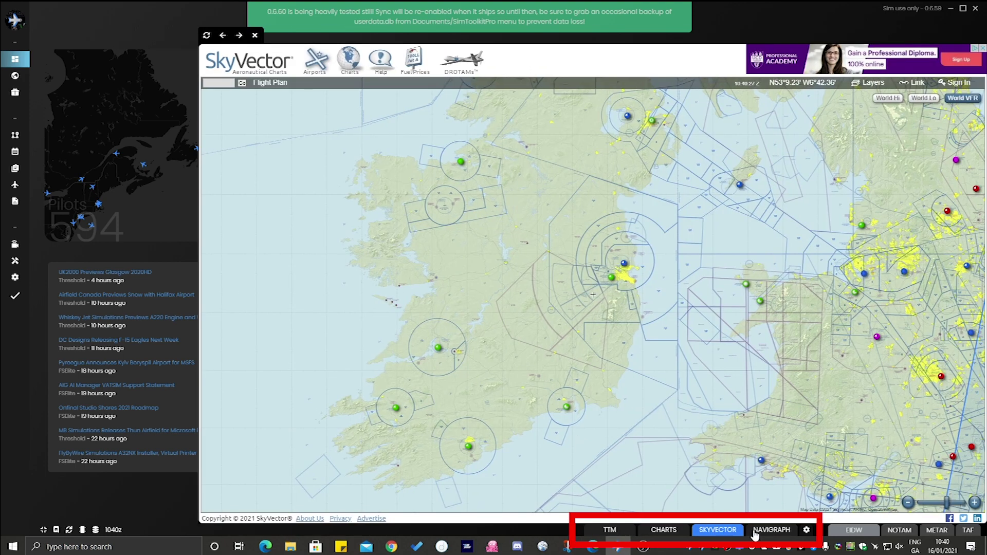
left_click(772, 532)
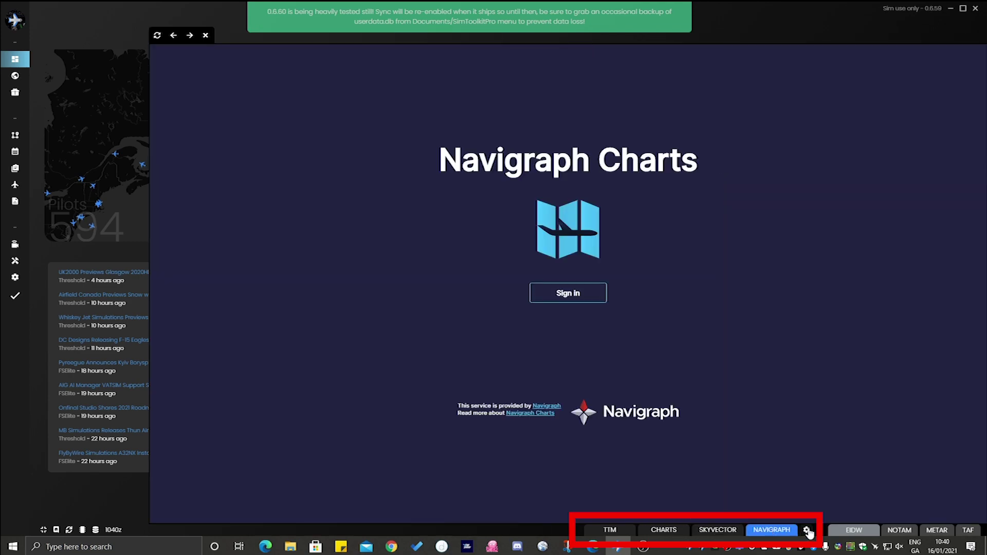
- Review the TTM tab's service in Tab Options without changes, then close the Navigraph panel
left_click(807, 530)
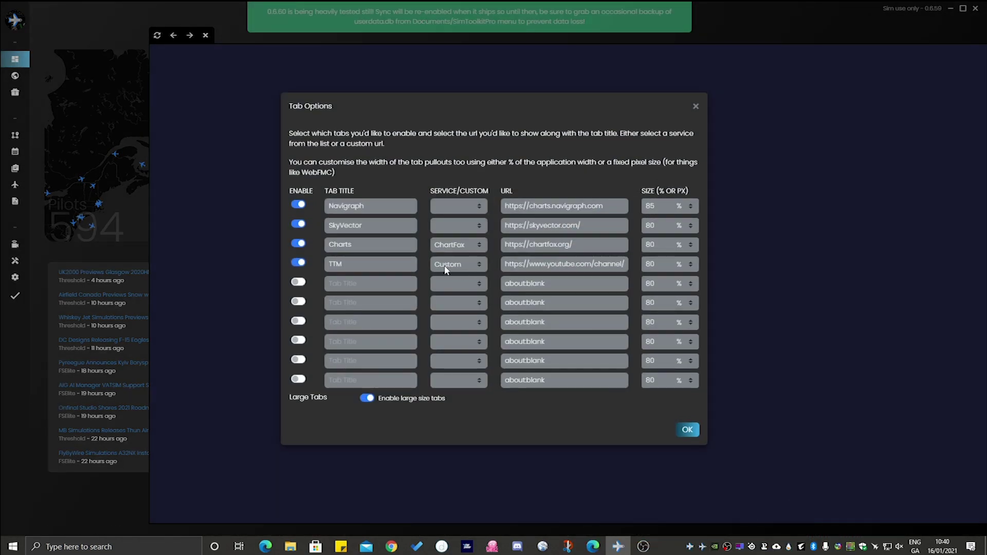
left_click(464, 265)
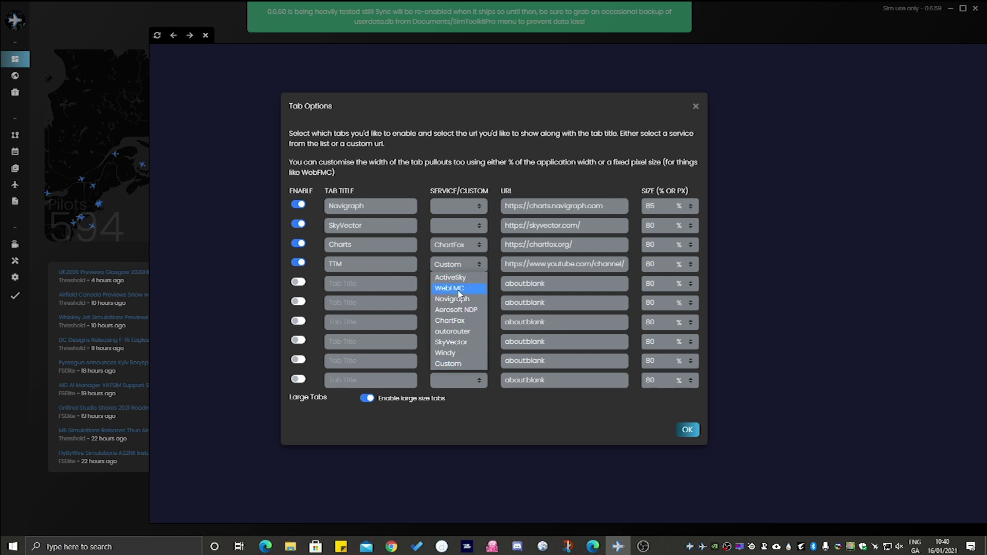
left_click(547, 418)
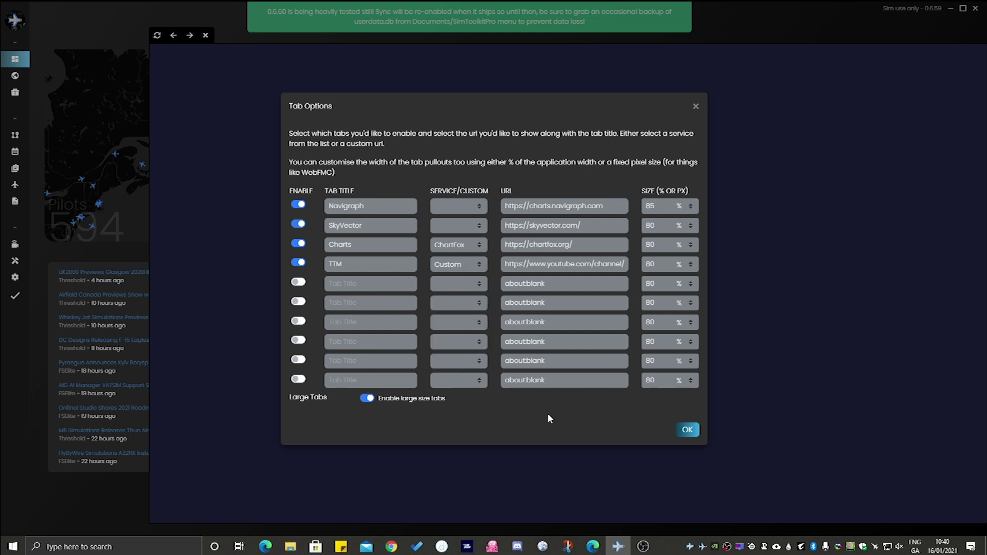
left_click(688, 430)
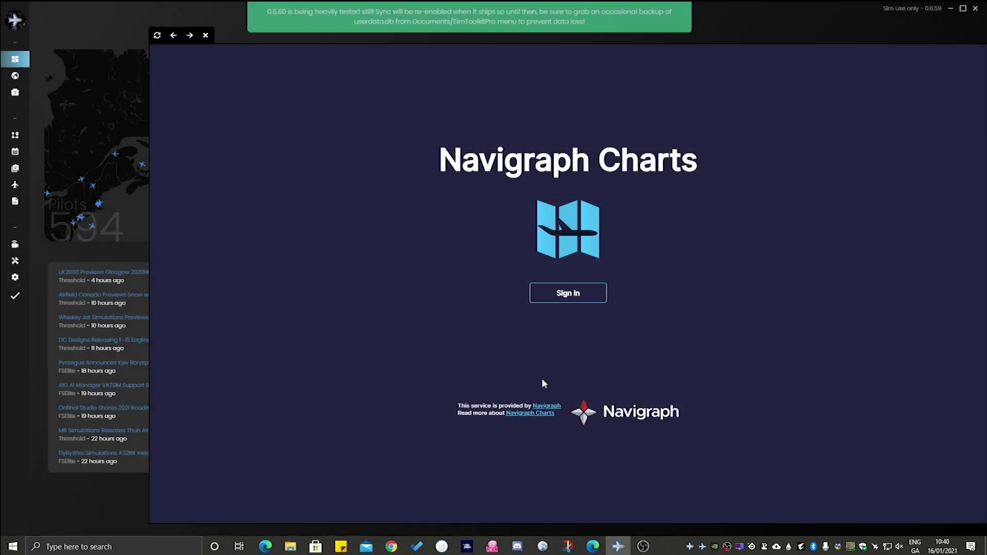
mouse_move(853, 523)
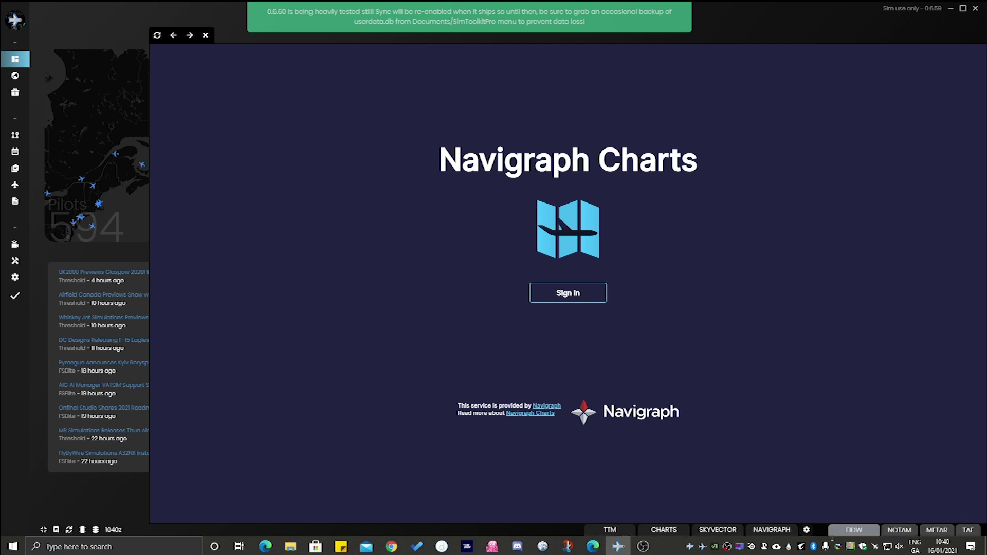
left_click(772, 530)
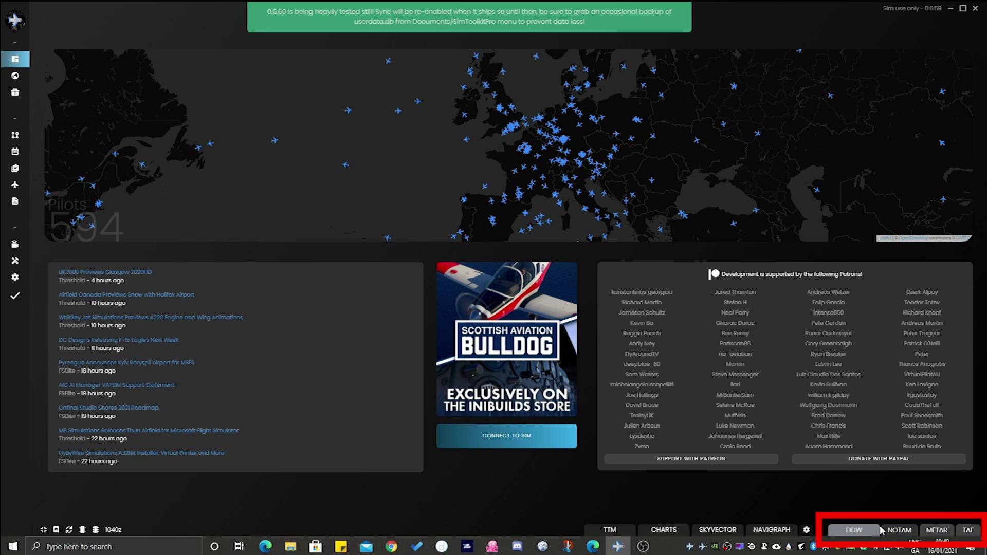
- Change the weather airport from EIDW to EINN, check its NOTAMs, then display its METAR
left_click(857, 530)
type("EINN")
left_click(902, 530)
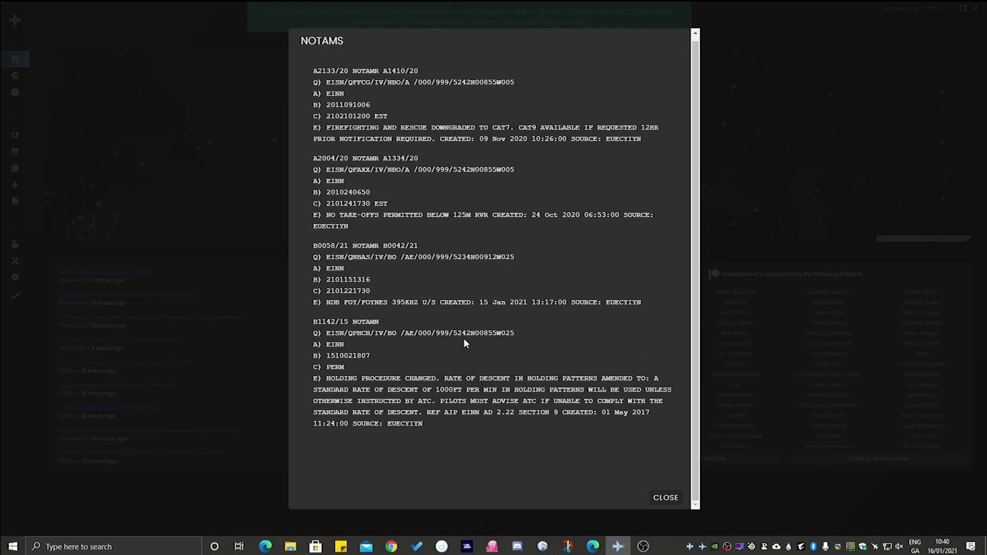
left_click(676, 498)
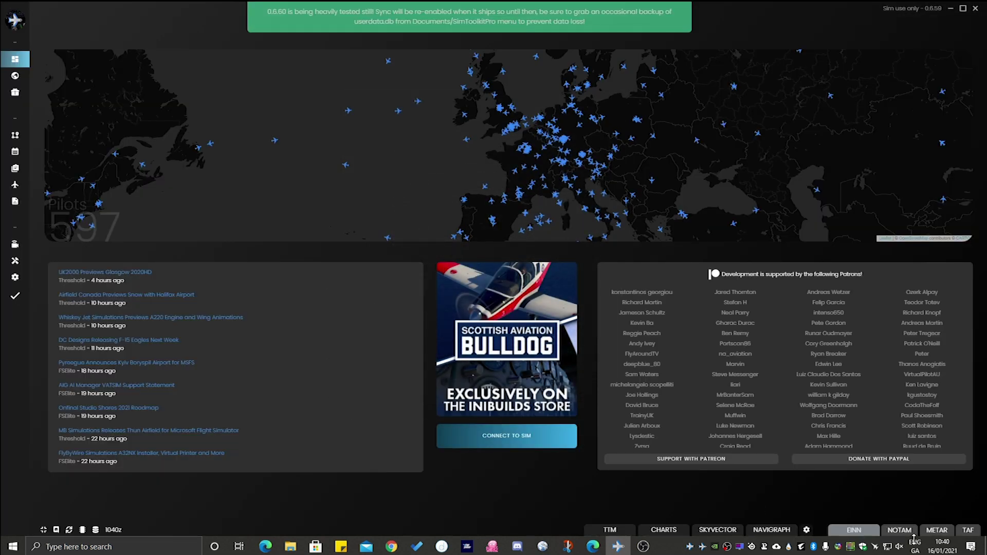
left_click(945, 532)
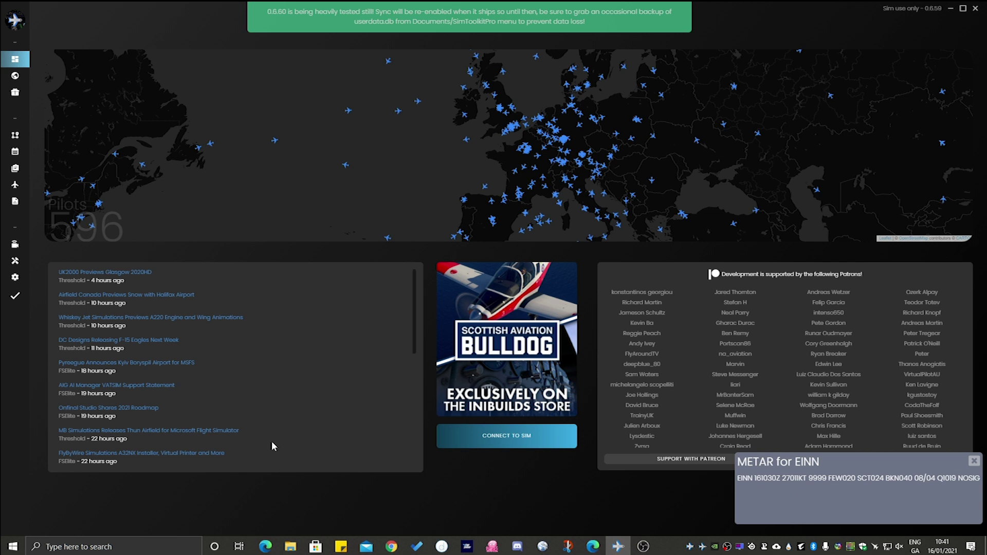
mouse_move(14, 302)
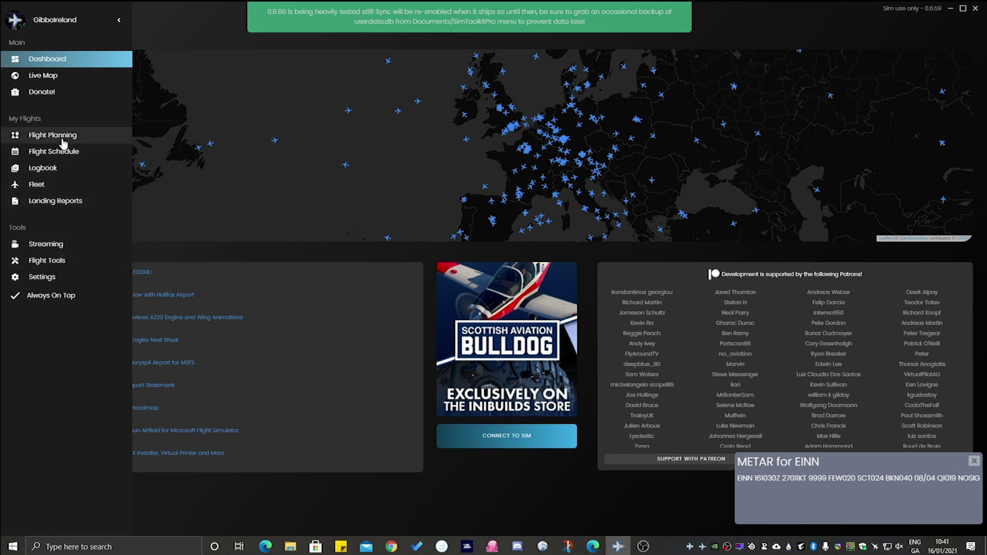
- Search the airport database for Schiphol, open its details and dismiss the EINN METAR popup
left_click(66, 262)
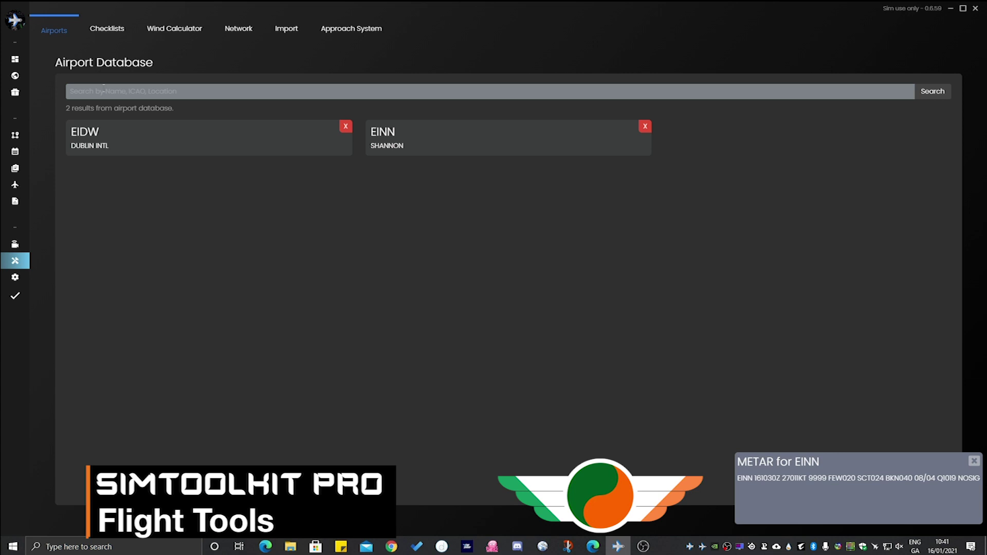
type("sch")
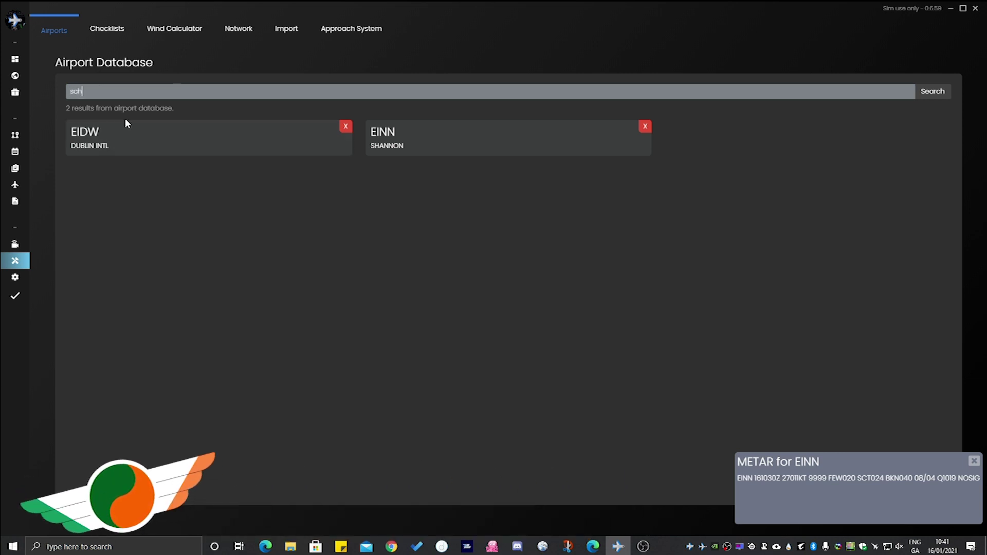
type("iph")
key("BackSpace")
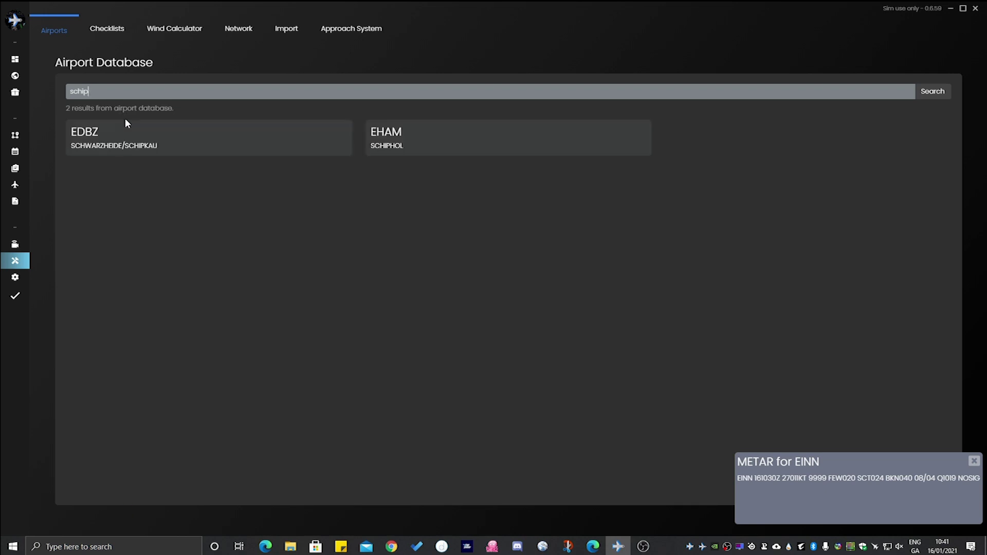
left_click(442, 147)
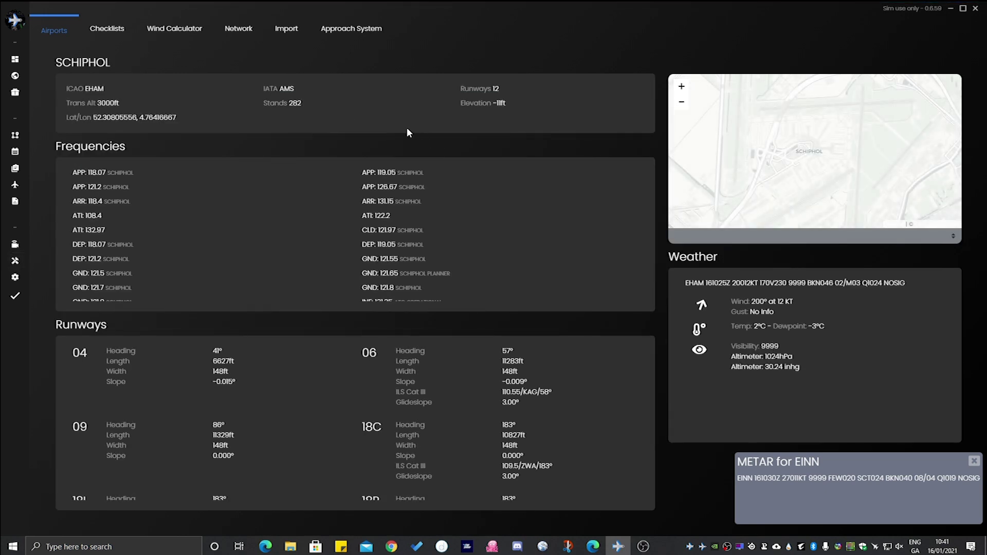
left_click(974, 461)
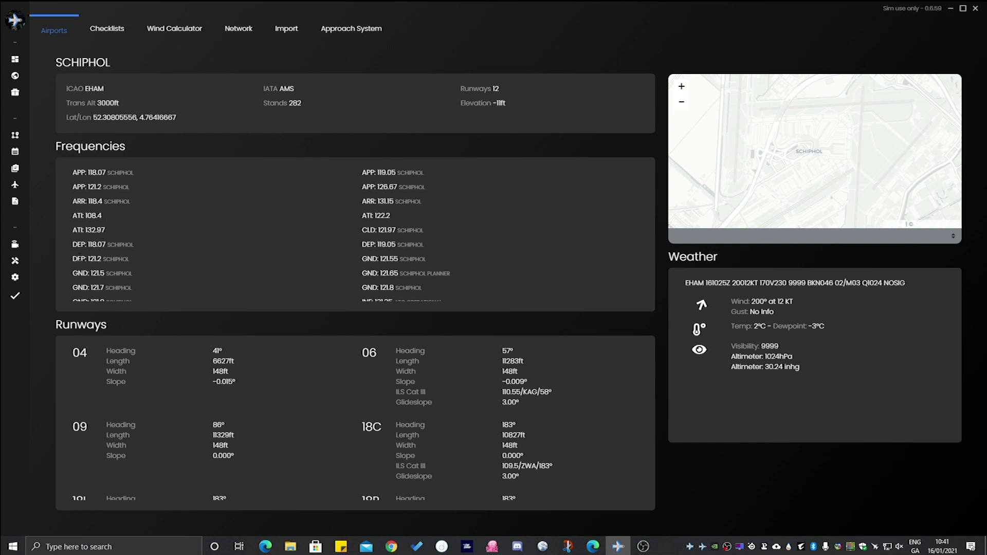
- Scroll Schiphol's Runways panel down to show runways 18L, 18R, 22 and 24
scroll(354, 233, "down", 2)
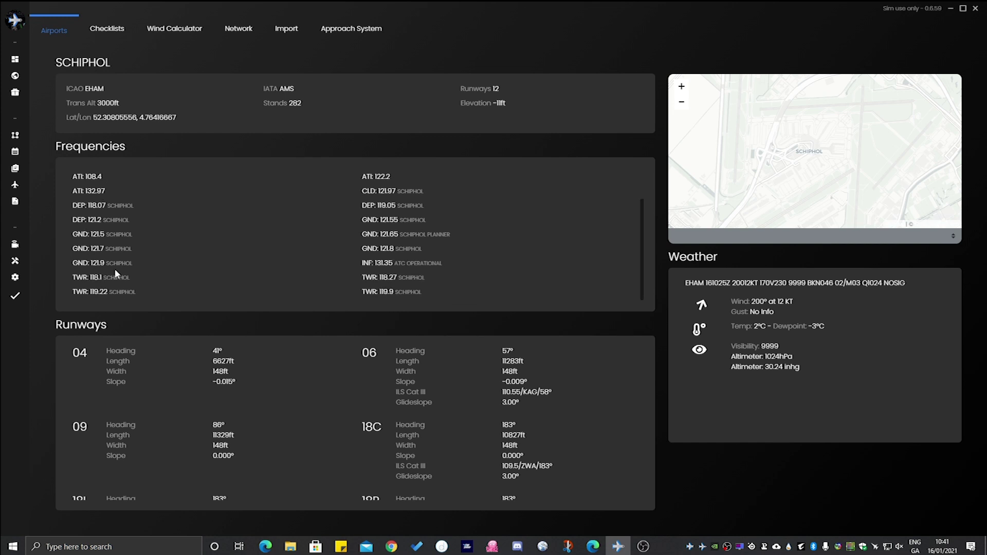
scroll(245, 376, "down", 1)
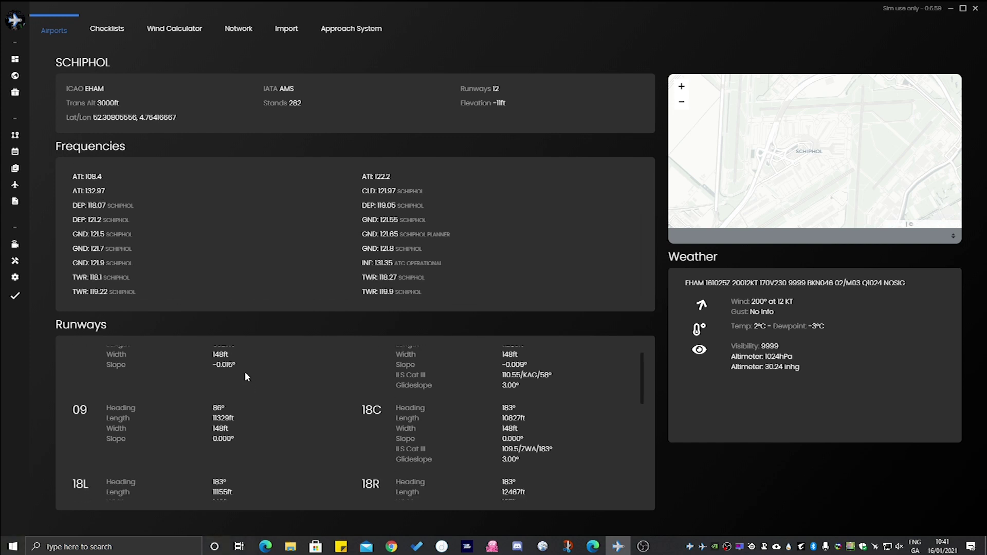
scroll(245, 377, "down", 1)
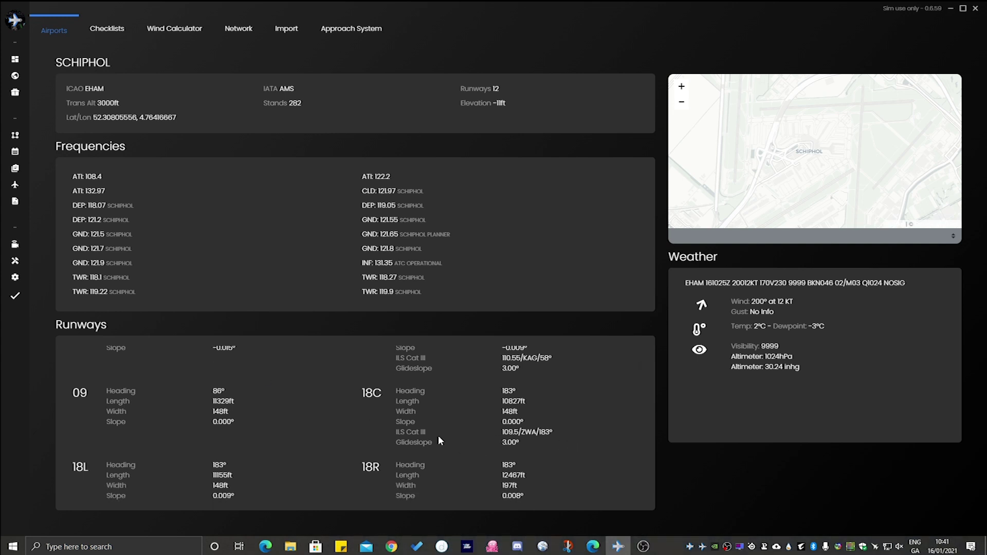
scroll(437, 436, "down", 3)
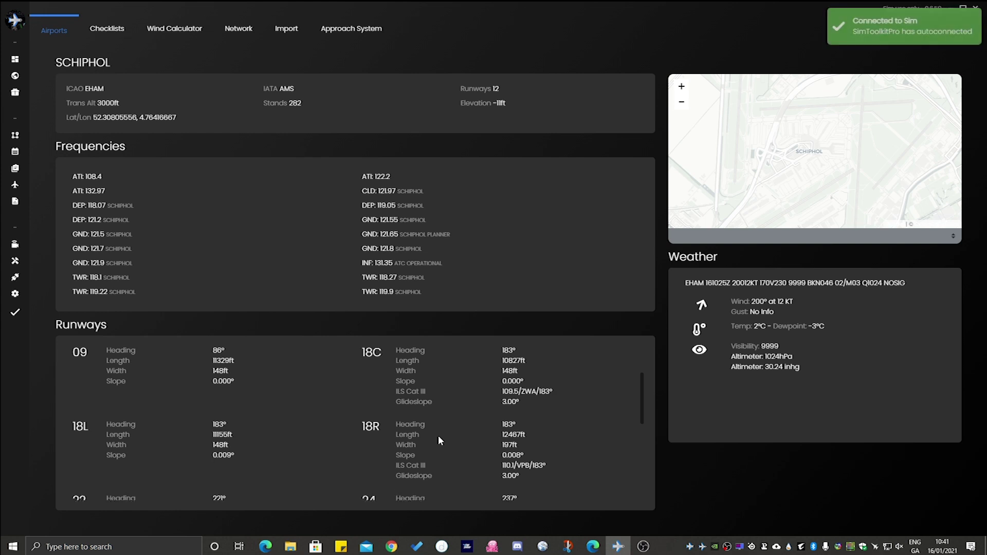
scroll(438, 436, "down", 2)
scroll(438, 436, "down", 2)
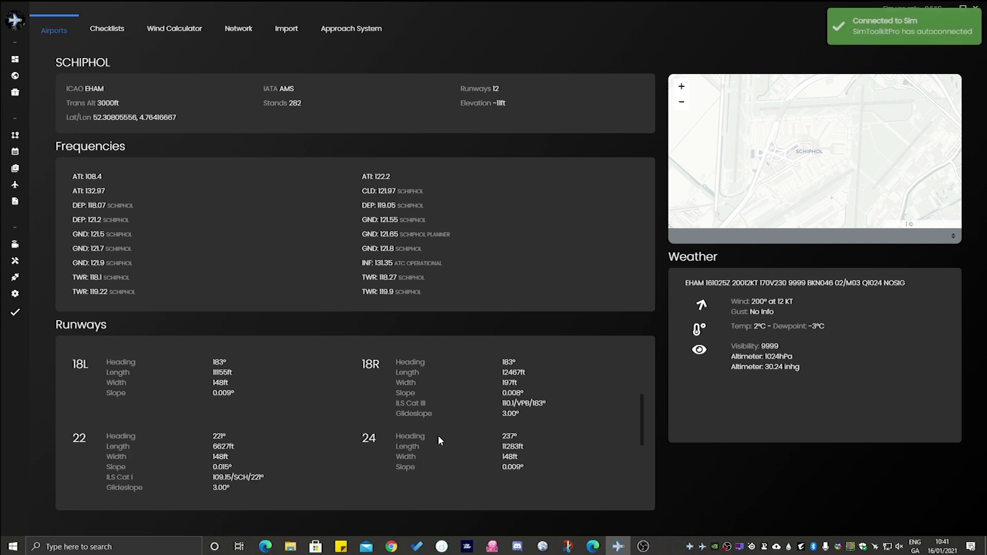
- Load the [DEFAULT] Baron 58 checklist and show its BEFORE START items
left_click(105, 34)
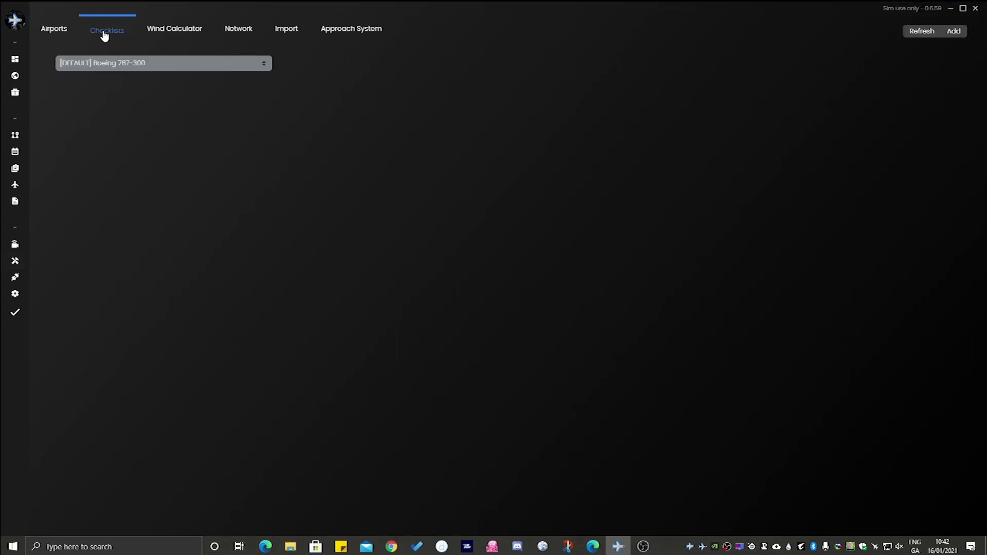
left_click(137, 63)
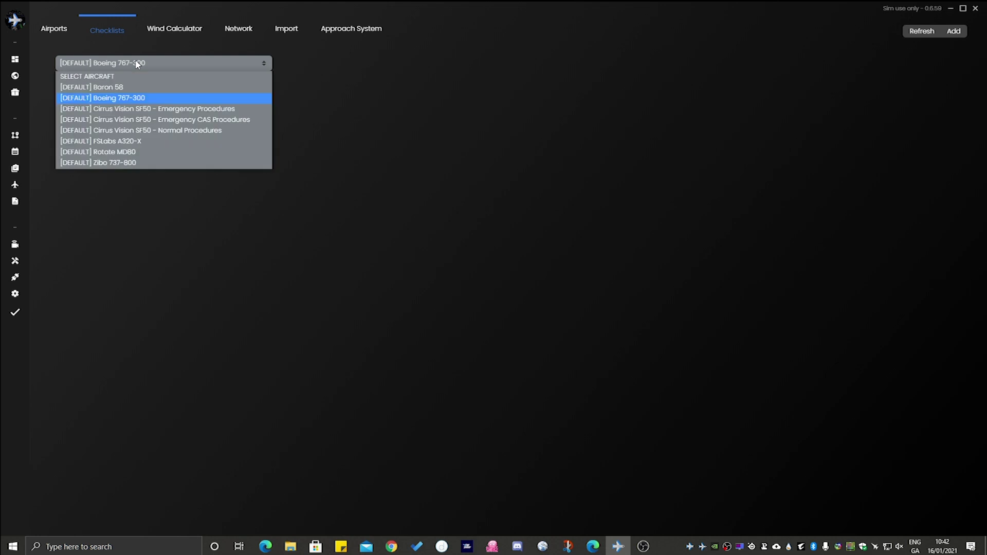
left_click(132, 92)
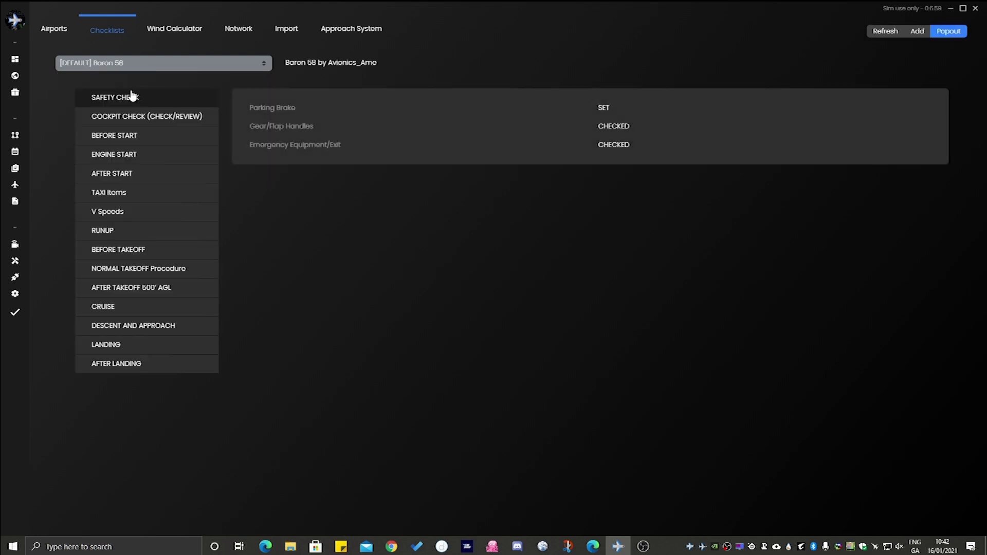
left_click(165, 136)
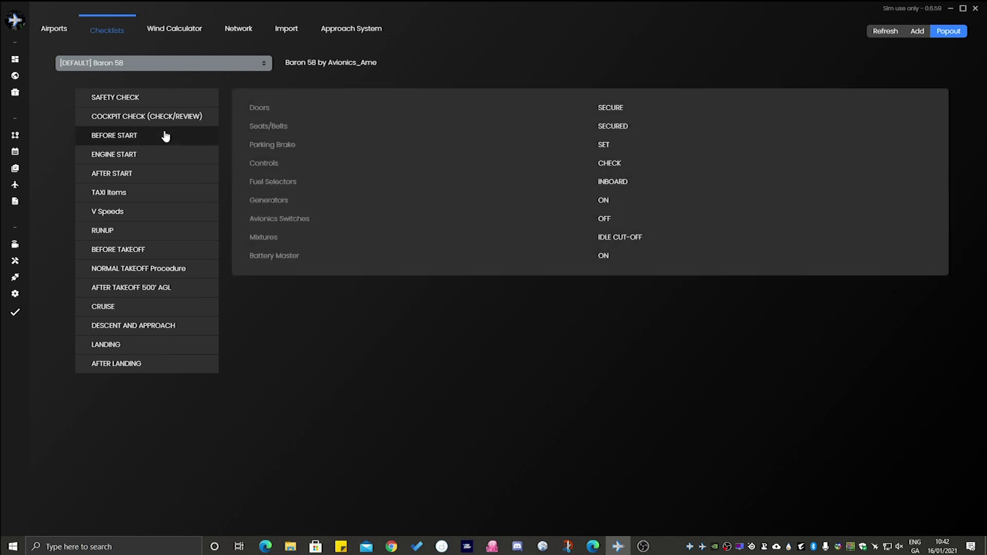
left_click(245, 64)
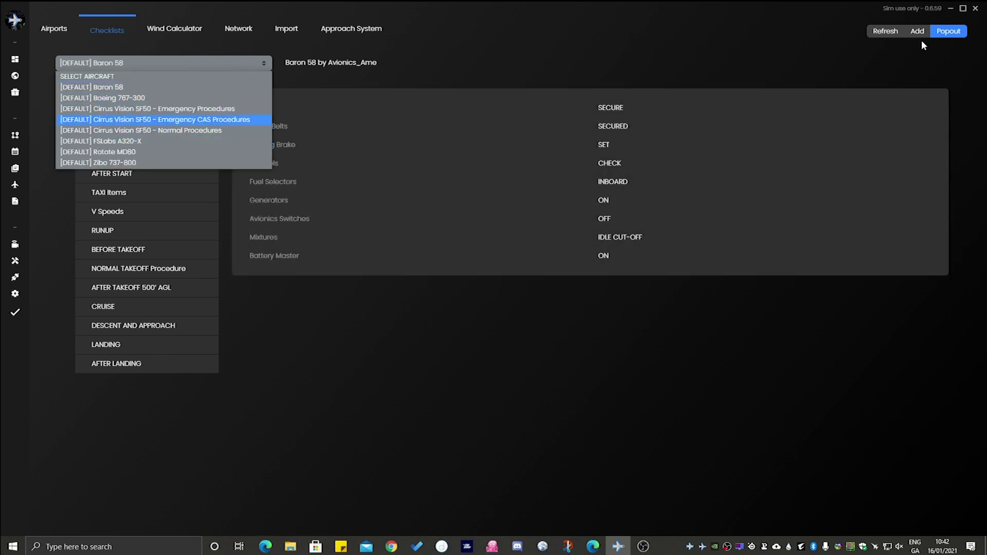
left_click(597, 52)
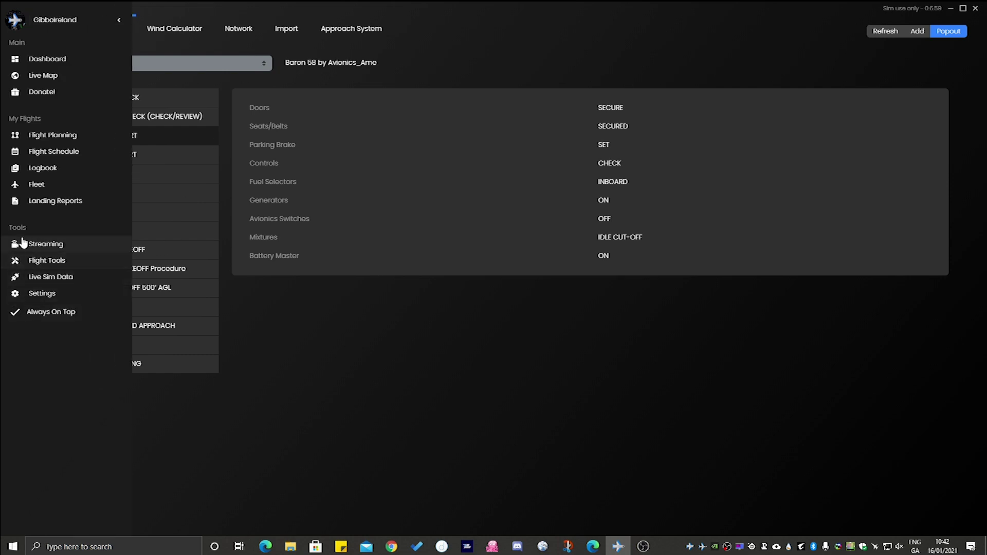
left_click(52, 136)
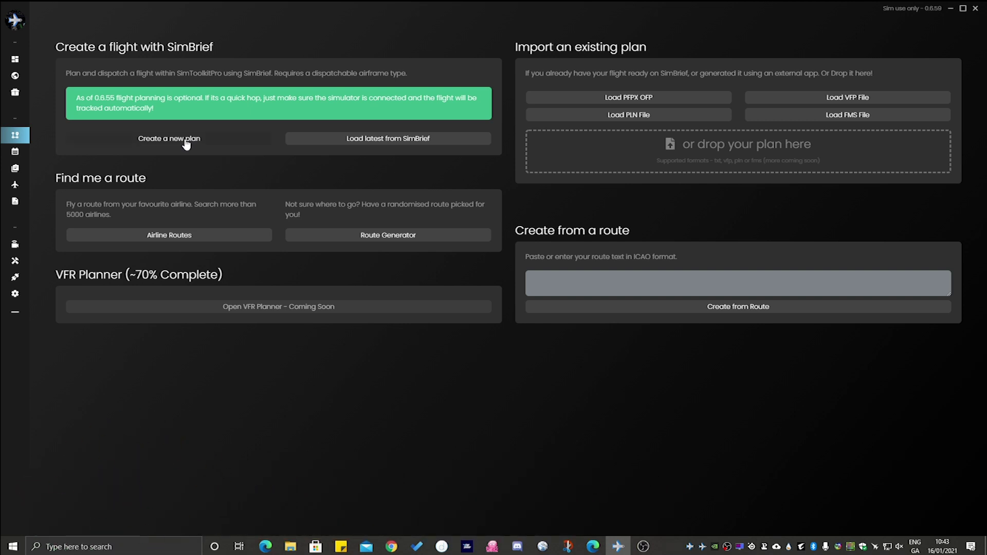
- Create a new SimBrief plan departing EIDW Dublin Airport for EINN Shannon Airport
left_click(188, 144)
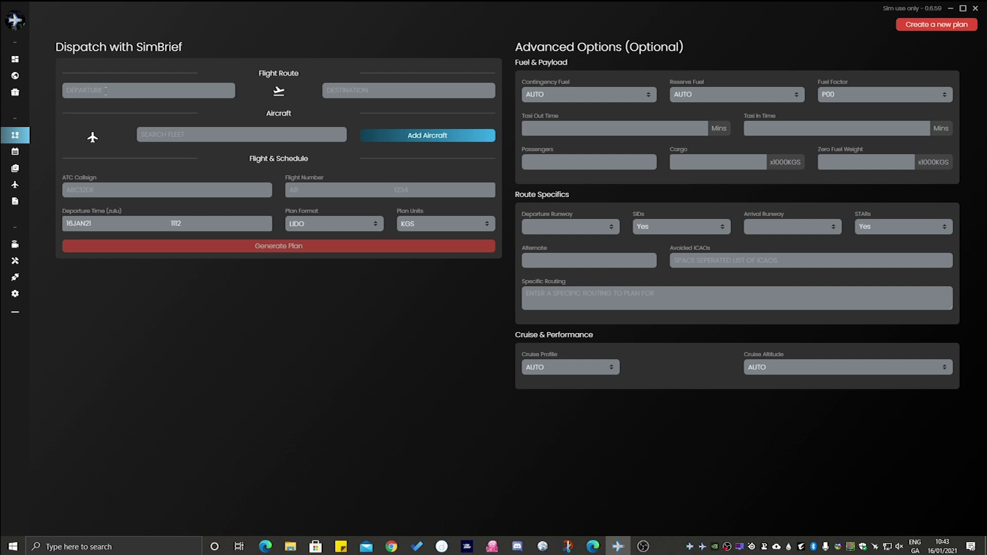
type("EIDW")
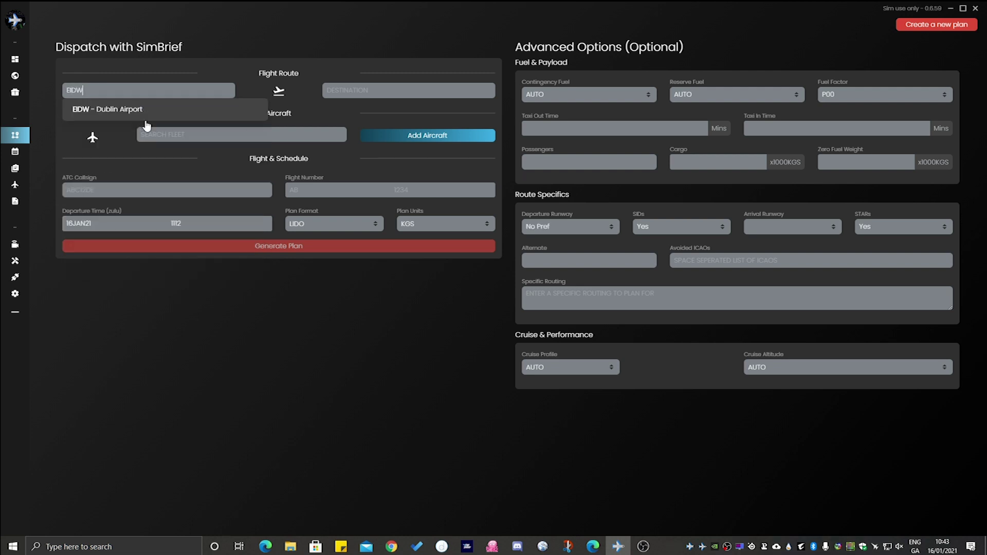
left_click(170, 114)
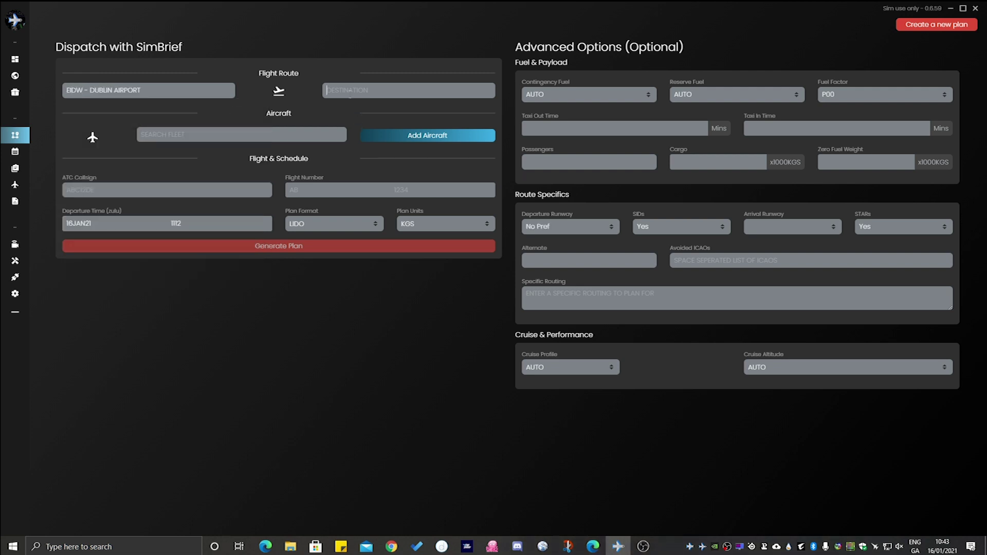
type("EINN")
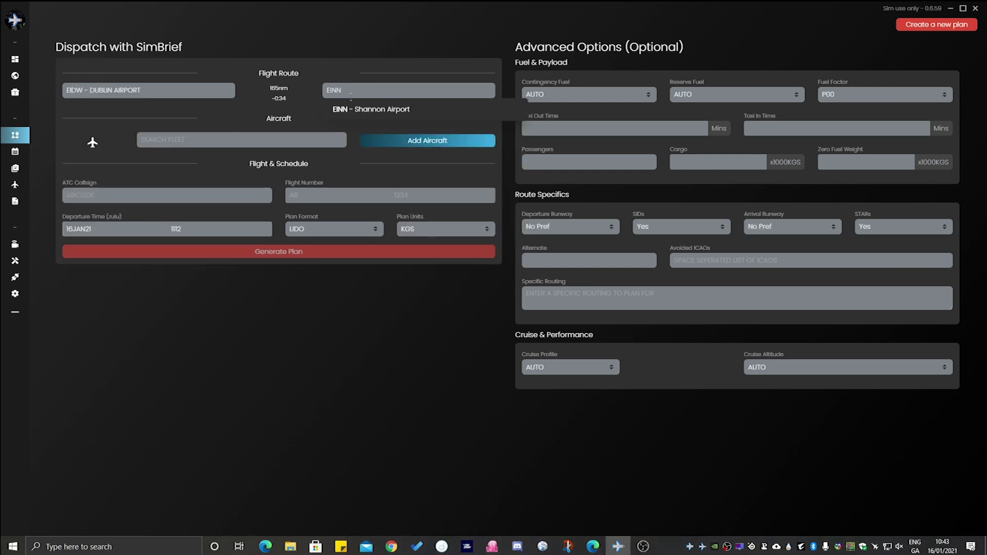
left_click(369, 102)
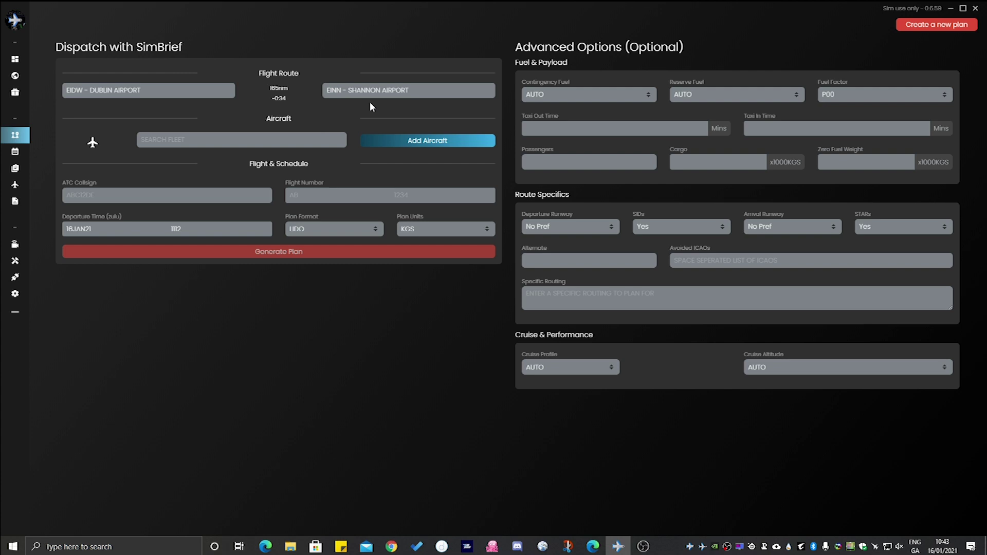
left_click(418, 141)
- Add a TBM9 - TBM 930 for airline BAW, registration G-GIBBO, to the fleet
left_click(539, 256)
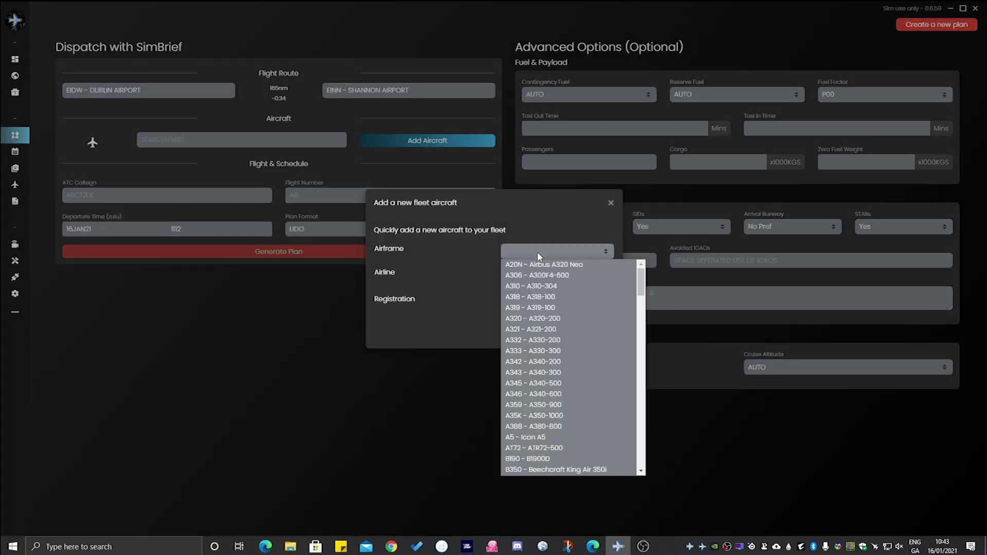
scroll(567, 360, "down", 10)
scroll(567, 369, "down", 15)
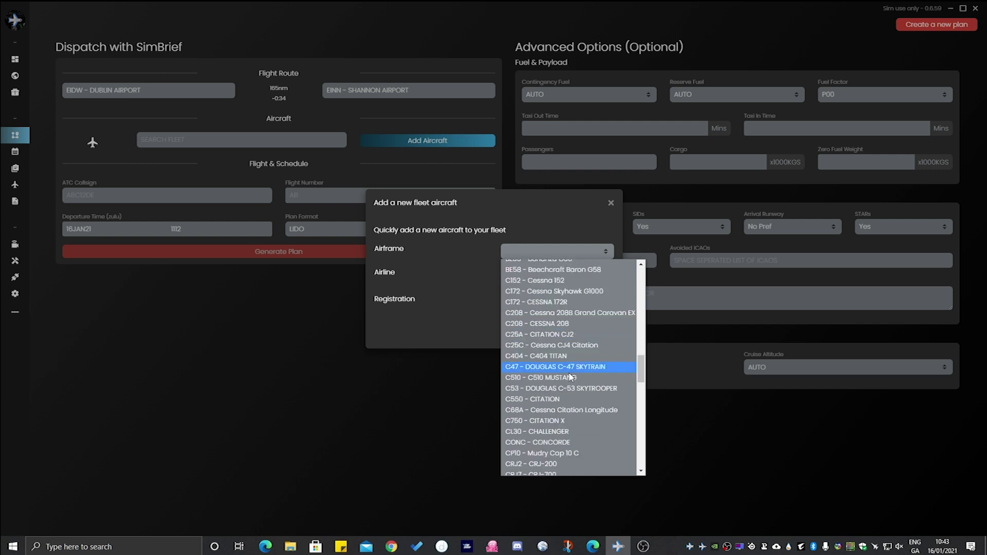
left_click(557, 448)
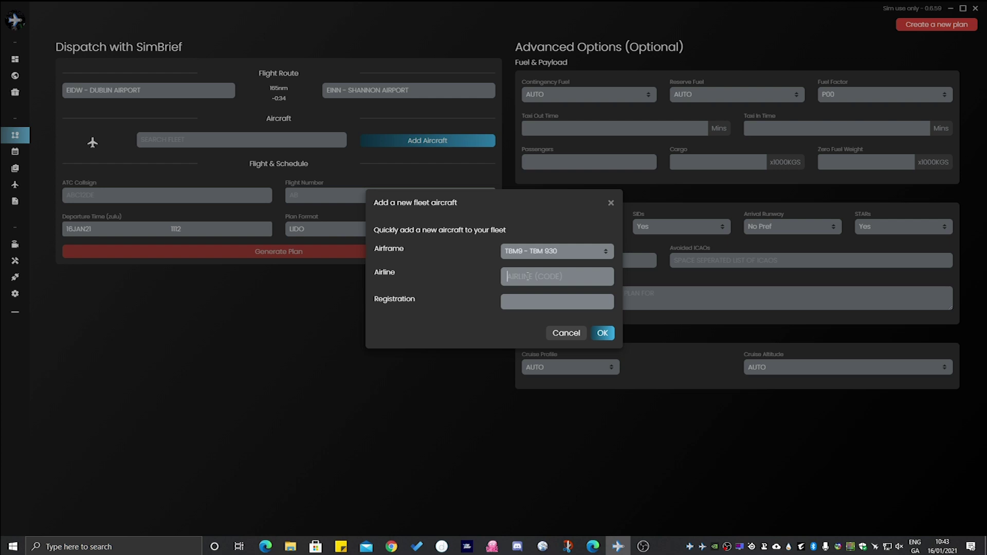
type("BAW")
left_click(587, 300)
type("G-GIBBO")
left_click(604, 332)
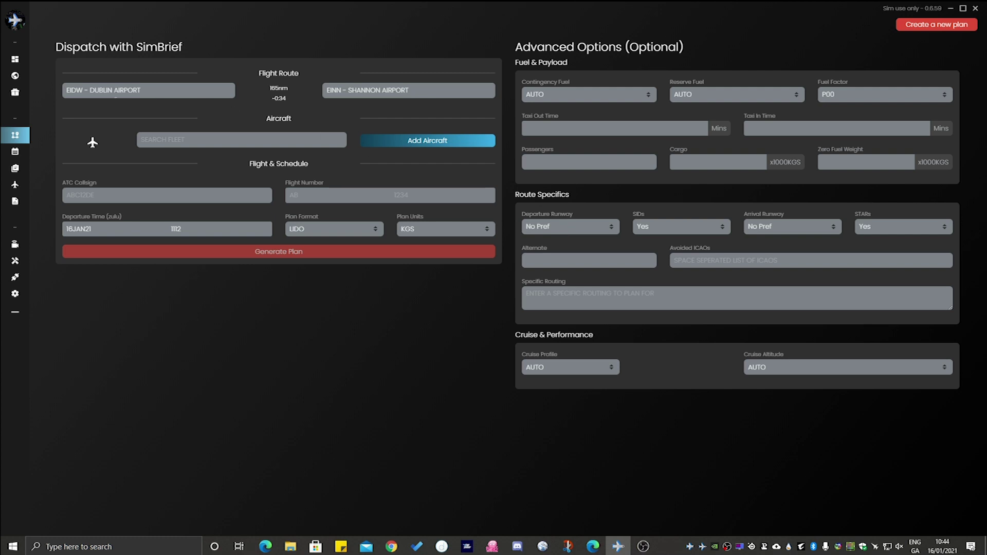
left_click(562, 229)
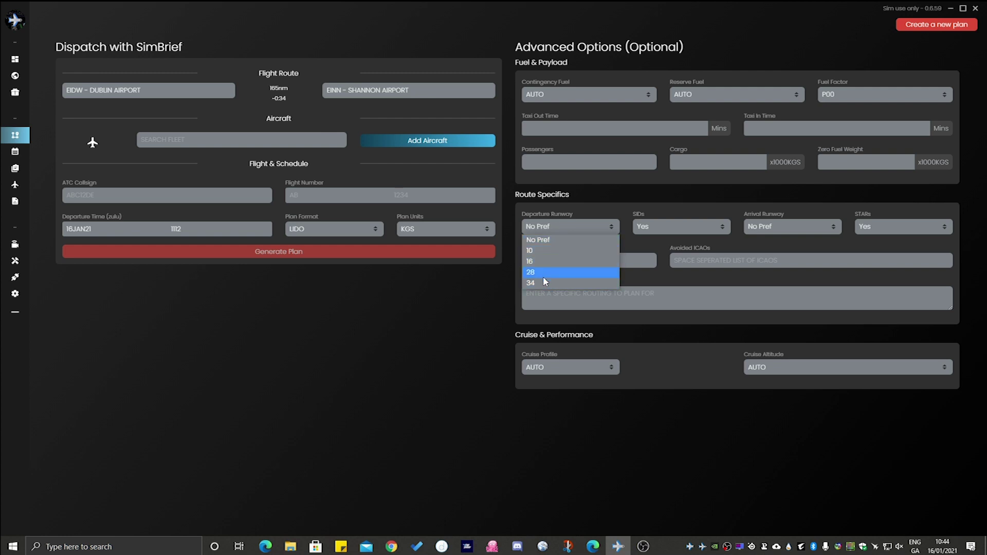
- Keep No Pref for both runways, select the TBM9 BAW aircraft and generate the plan
left_click(732, 213)
left_click(766, 227)
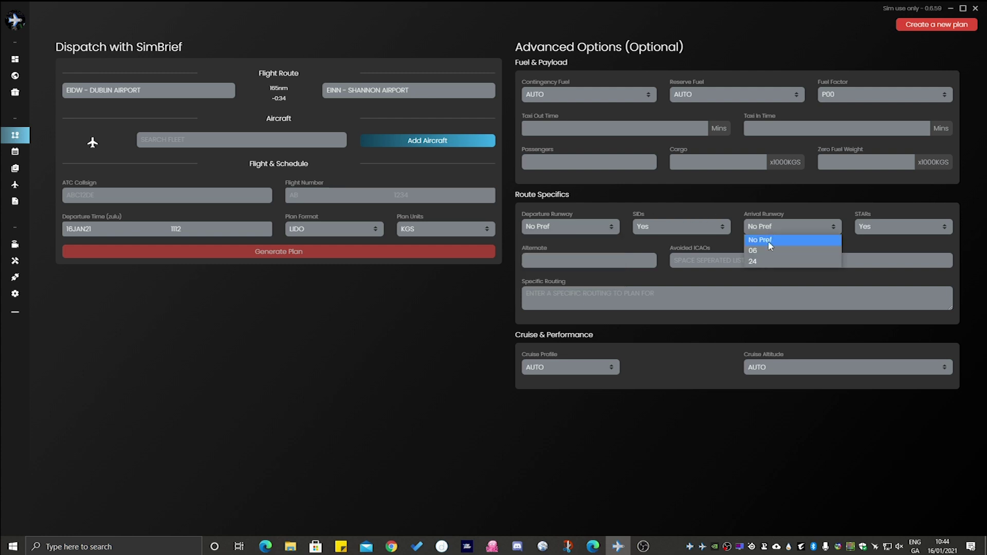
left_click(704, 211)
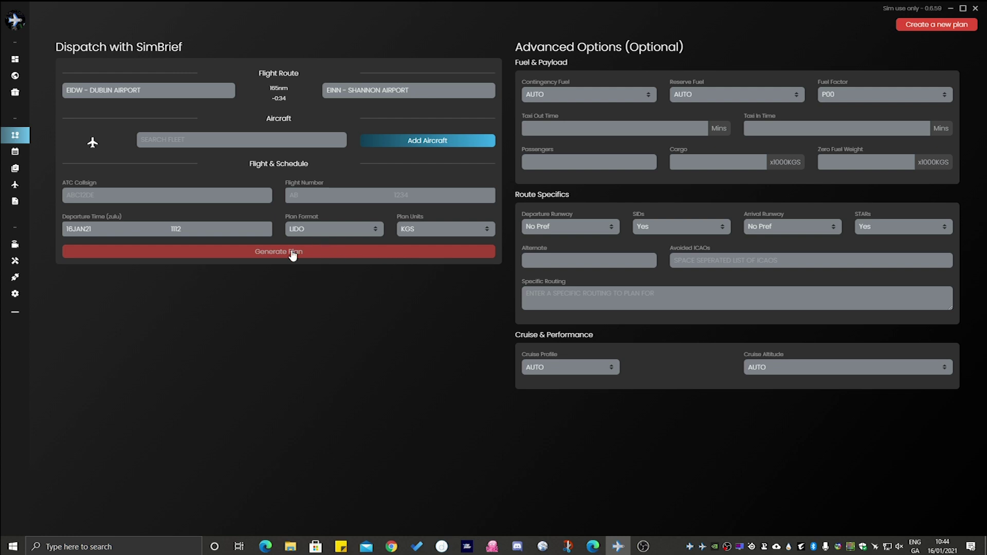
left_click(216, 139)
left_click(215, 161)
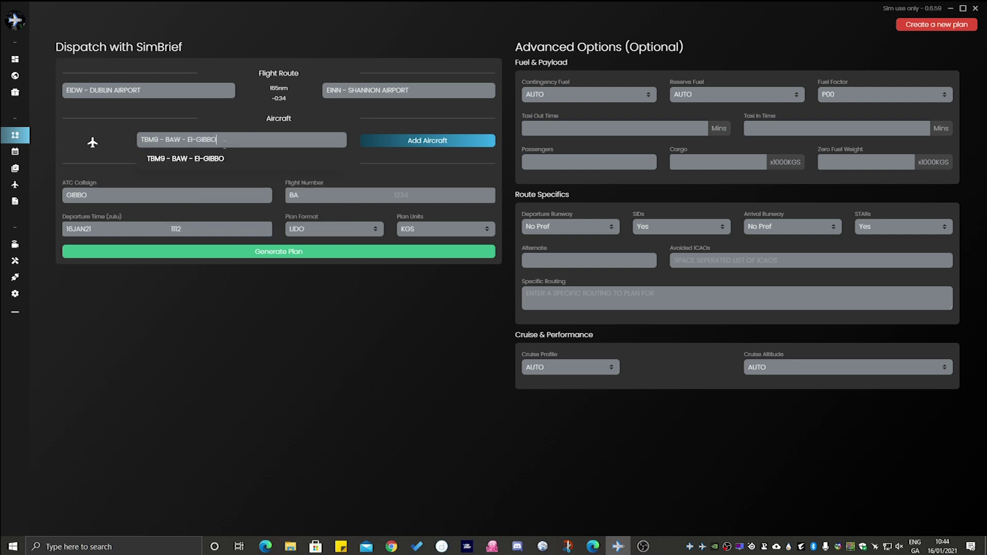
left_click(283, 259)
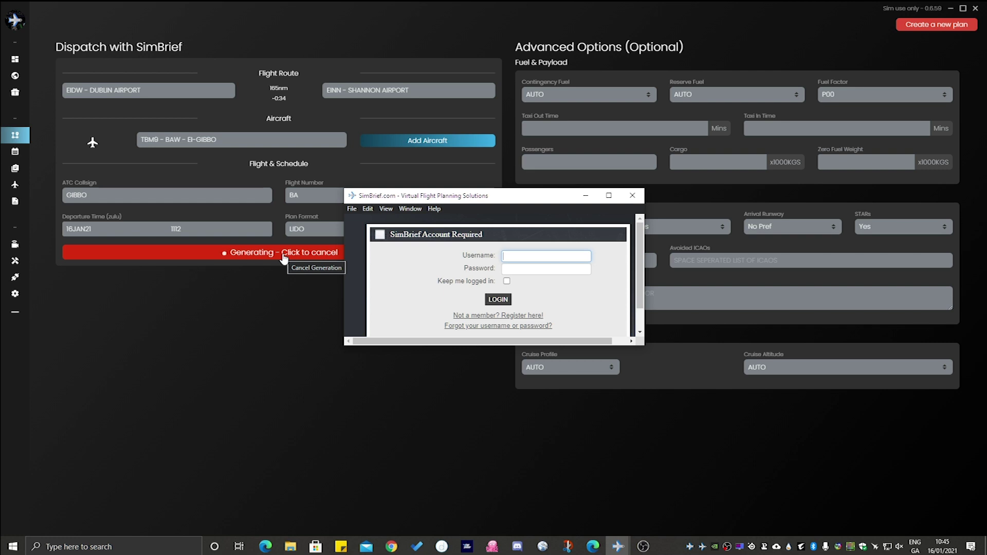
- Log in to SimBrief with the account username, staying logged in, to generate the EIDW–EINN plan
type("gibboireland")
key("Down")
key("Return")
left_click(506, 281)
left_click(498, 299)
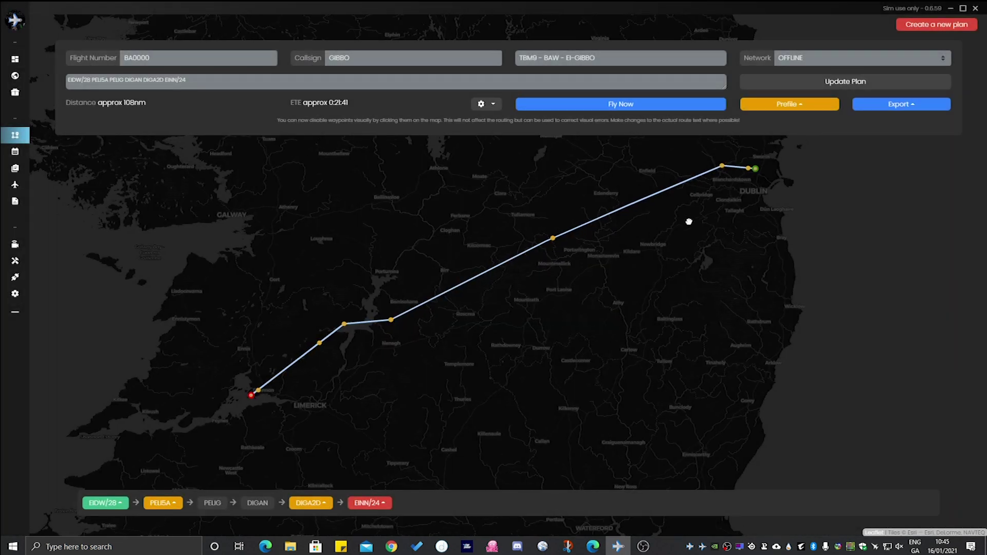
- Pan and zoom the route map to fit the whole Dublin–Shannon route in view
left_click_drag(701, 209, 588, 280)
scroll(598, 282, "up", 1)
scroll(598, 282, "up", 1)
left_click_drag(641, 233, 559, 348)
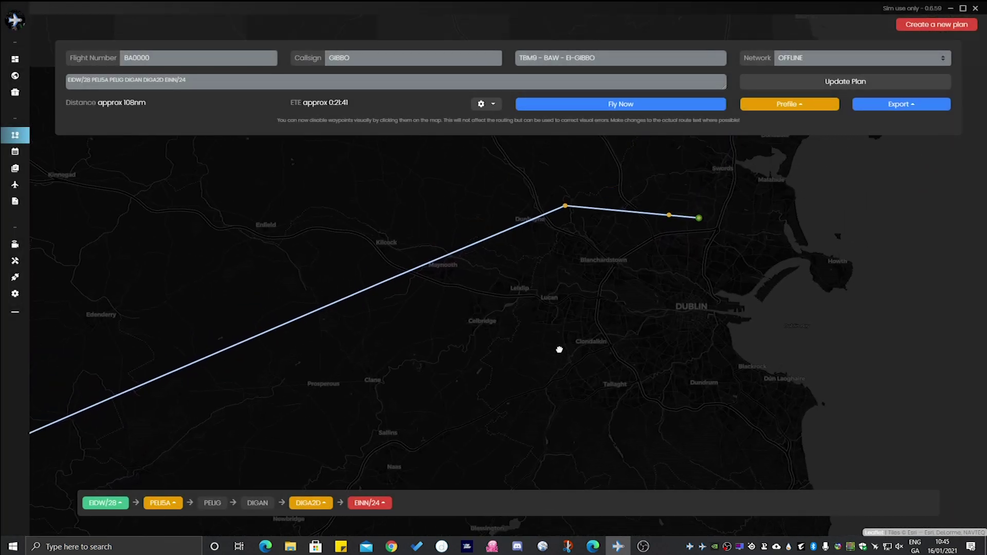
left_click_drag(483, 313, 683, 286)
scroll(678, 288, "down", 1)
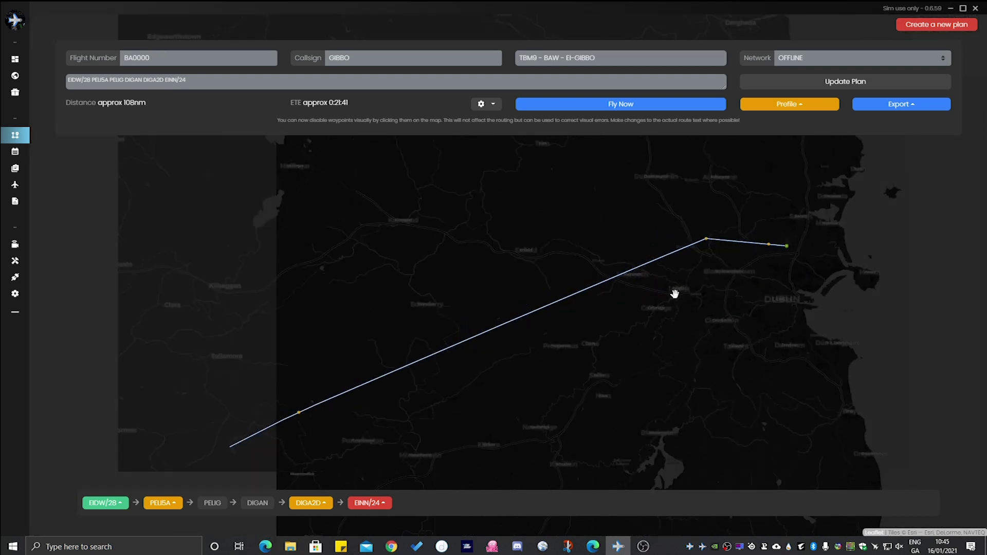
left_click_drag(535, 353, 615, 288)
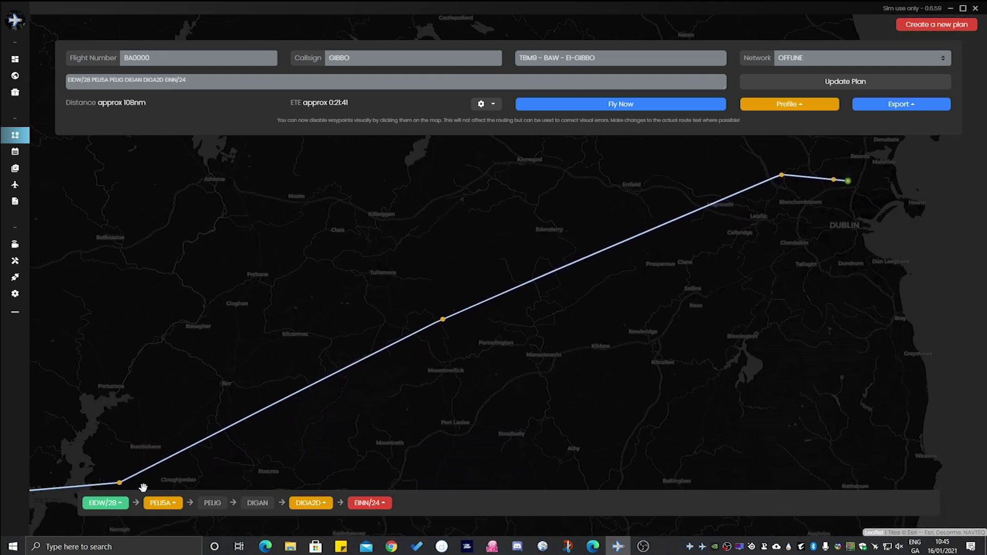
scroll(306, 471, "down", 1)
left_click_drag(305, 463, 343, 412)
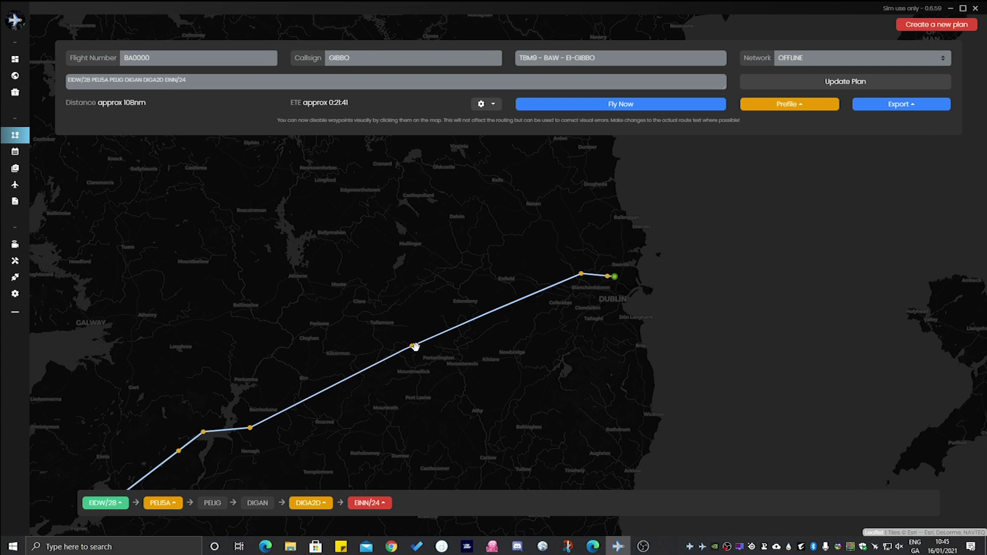
- Browse the departure procedure list and close it, keeping PELI5A
left_click(171, 503)
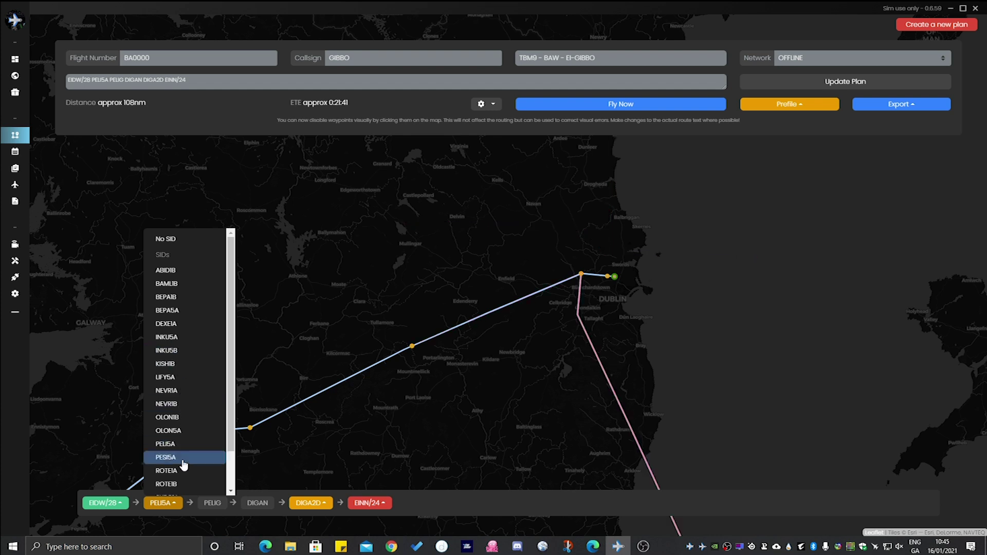
scroll(184, 465, "down", 1)
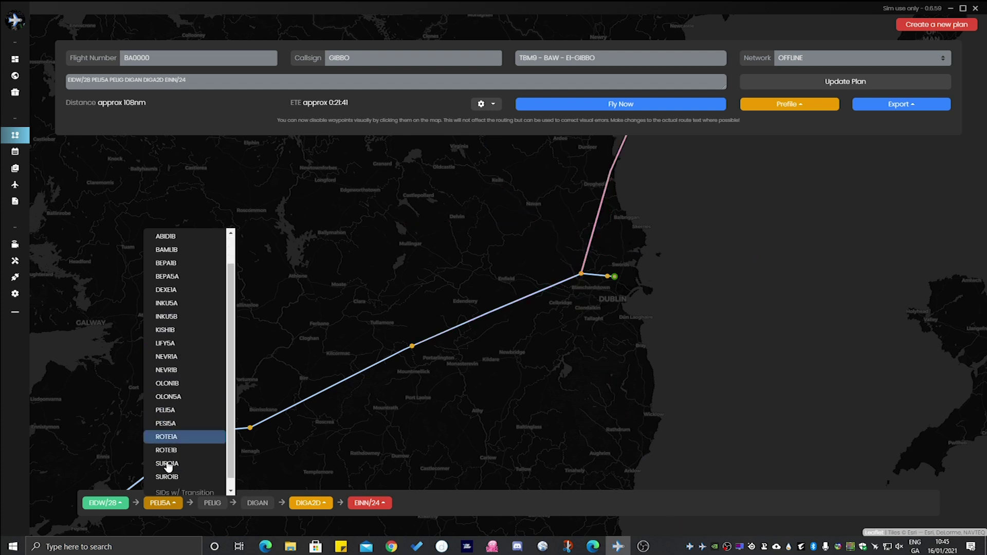
left_click(440, 507)
scroll(492, 419, "down", 1)
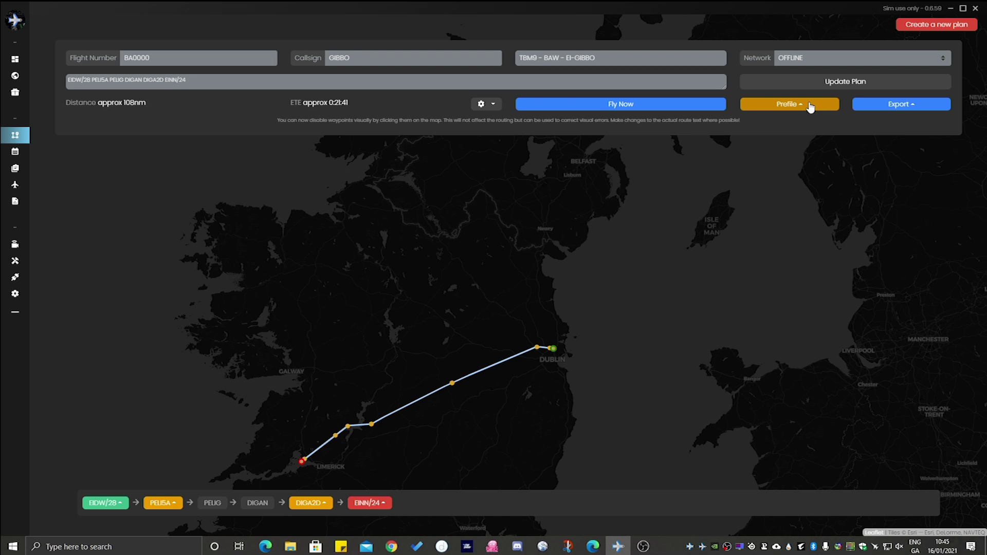
- Keep the network on OFFLINE, dismiss the Prefile options, and bring up the Export choices
left_click(807, 67)
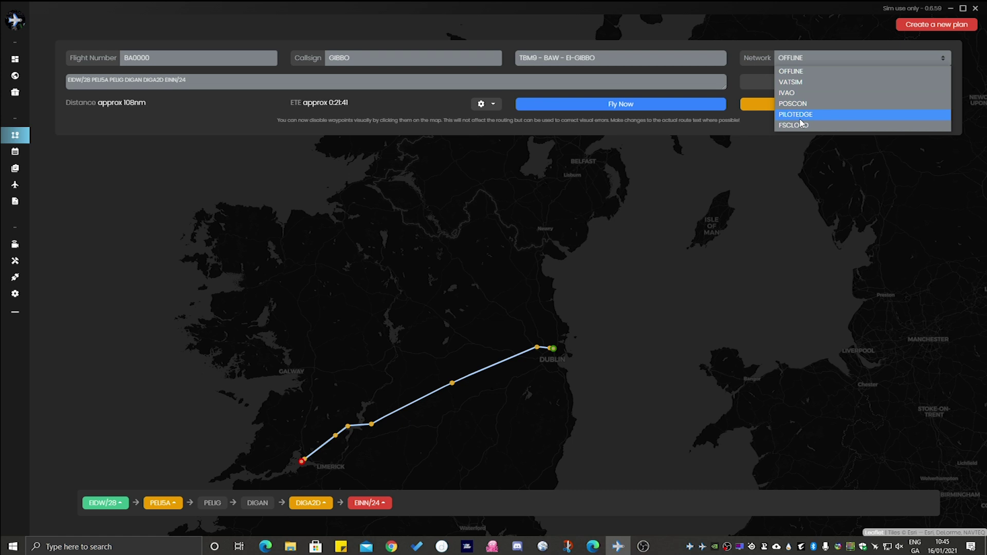
left_click(741, 118)
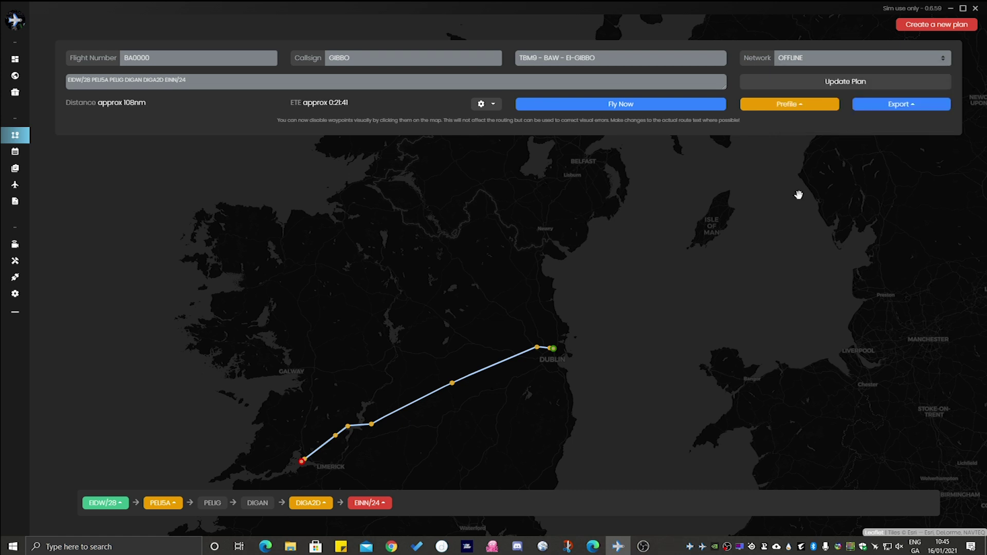
left_click(806, 105)
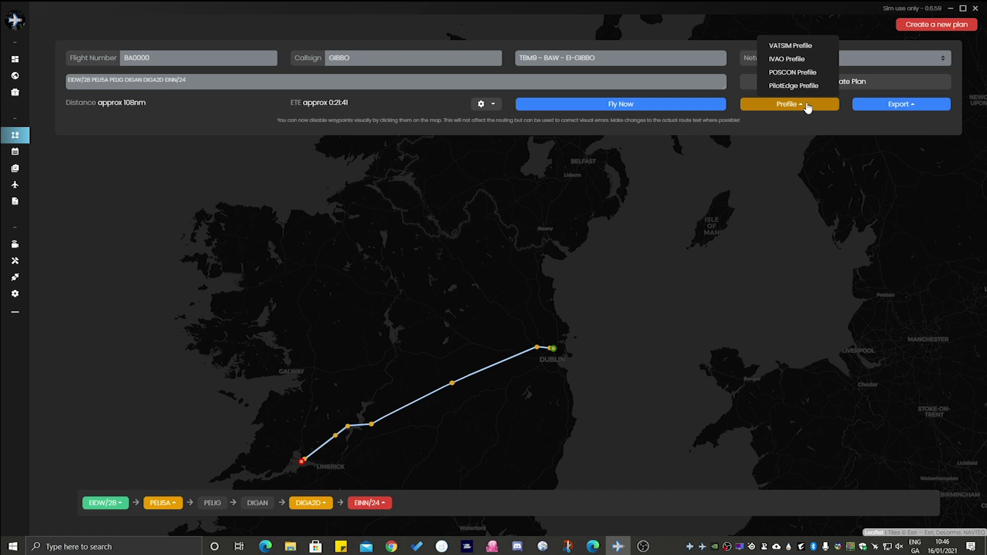
left_click(834, 129)
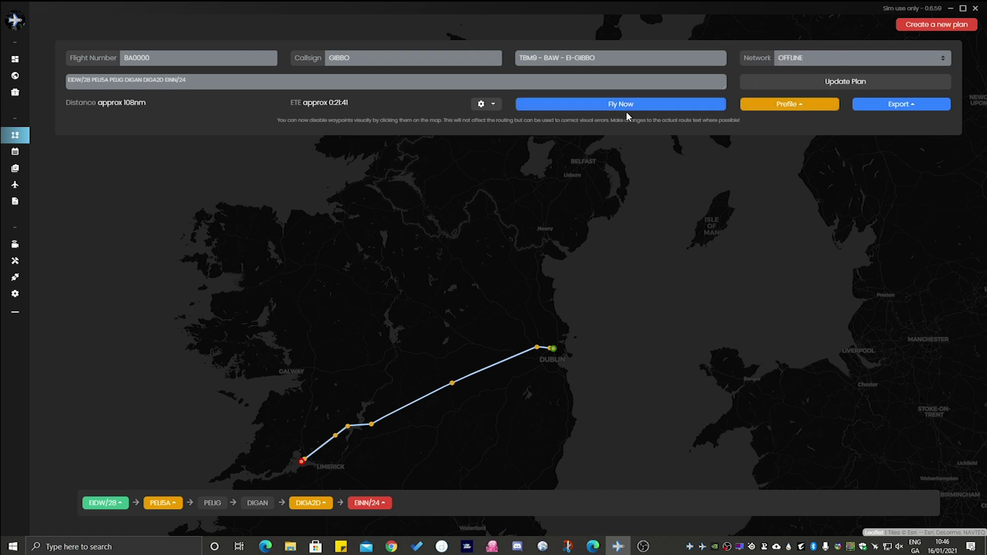
left_click(921, 107)
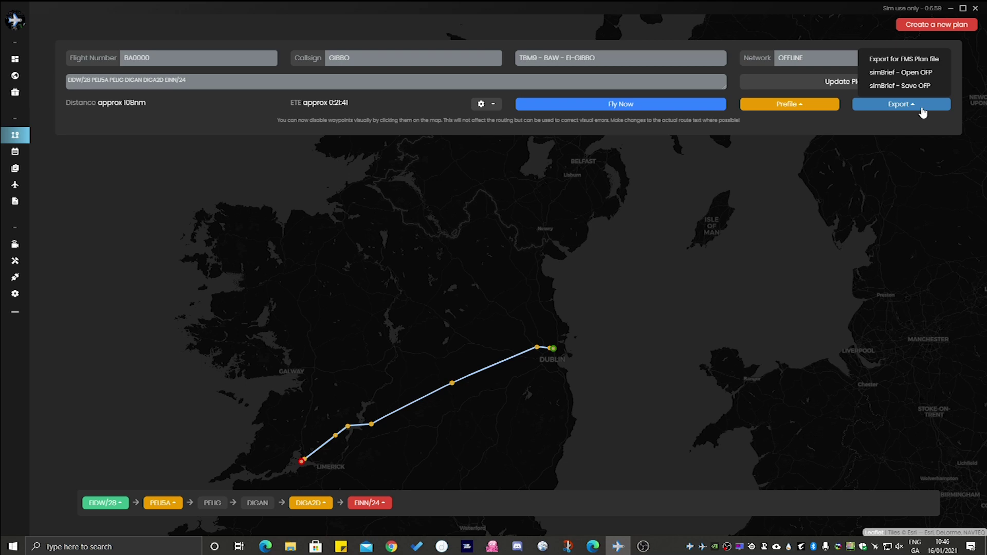
- Export the plan as an FS2020 FMS file to Downloads, replacing EIDWEINN.pln
left_click(910, 59)
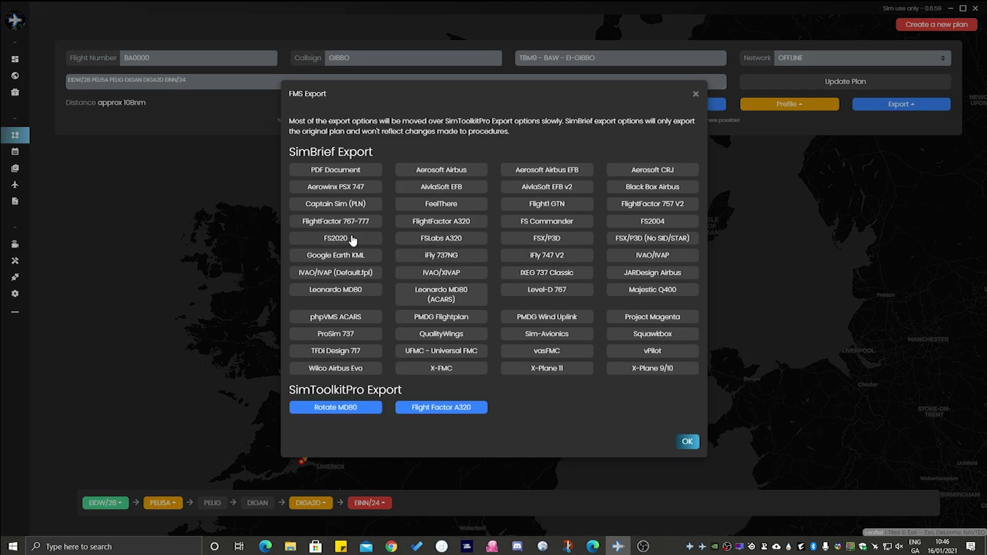
left_click(337, 243)
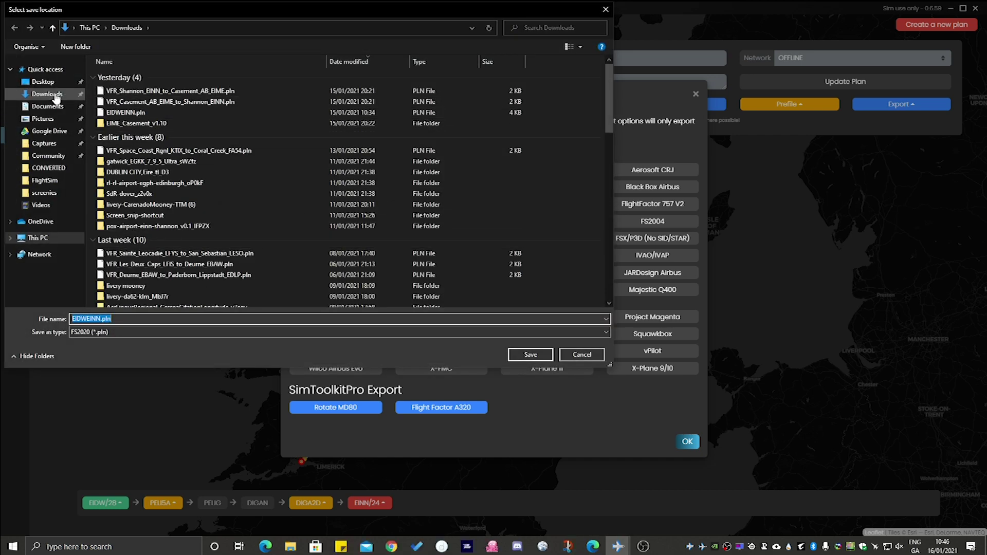
left_click(533, 356)
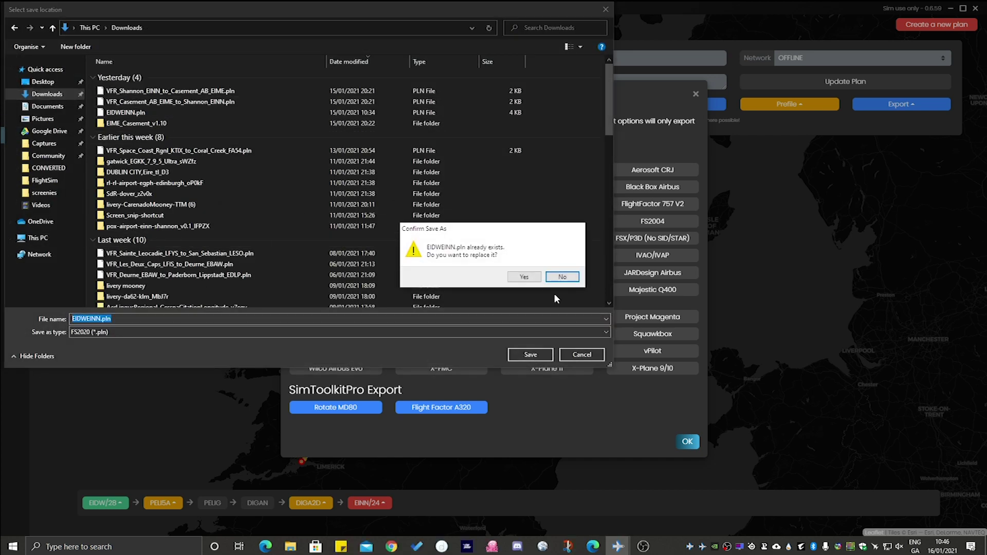
left_click(523, 276)
left_click(687, 441)
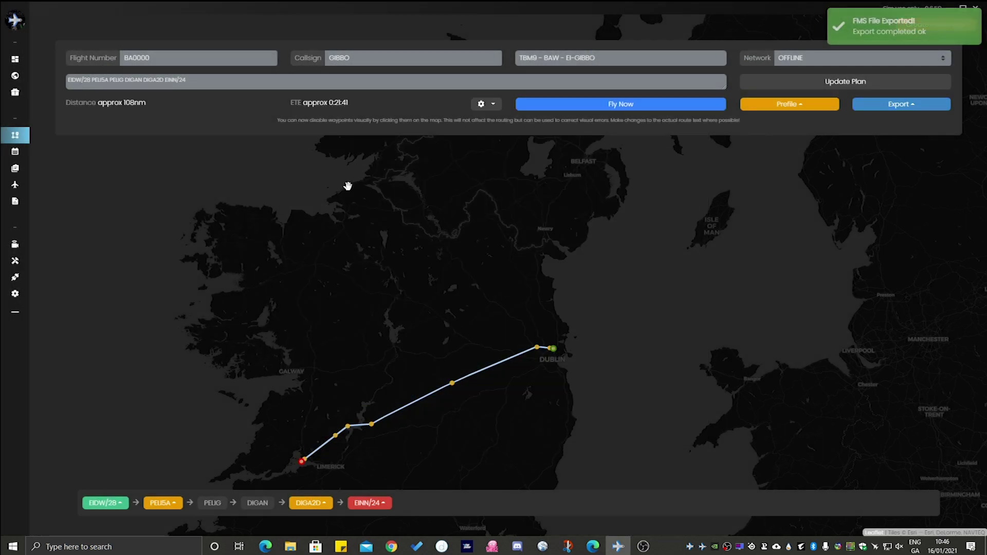
mouse_move(17, 62)
- Start the flight with Fly Now and check Dublin's LOAD and RADIO figures
left_click(633, 104)
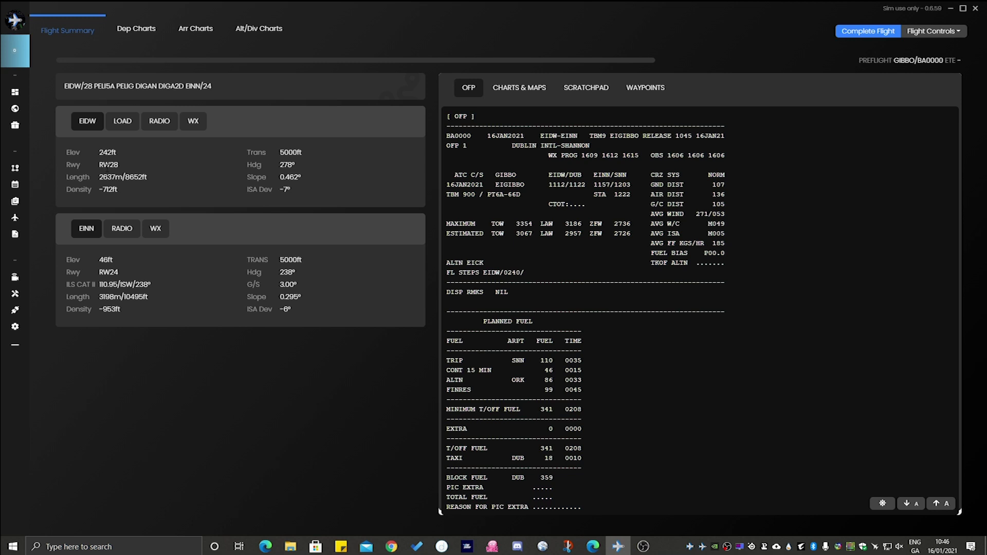
left_click(128, 122)
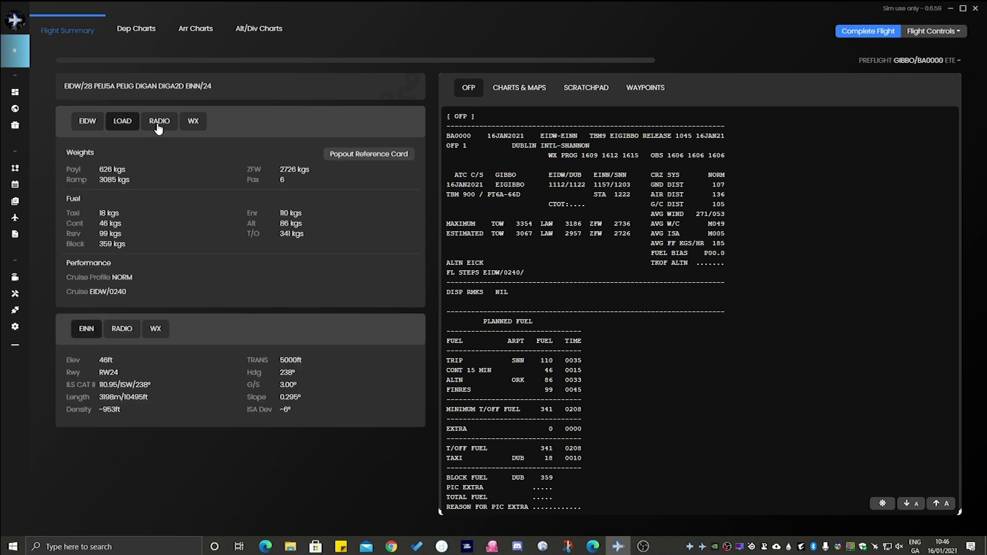
left_click(158, 126)
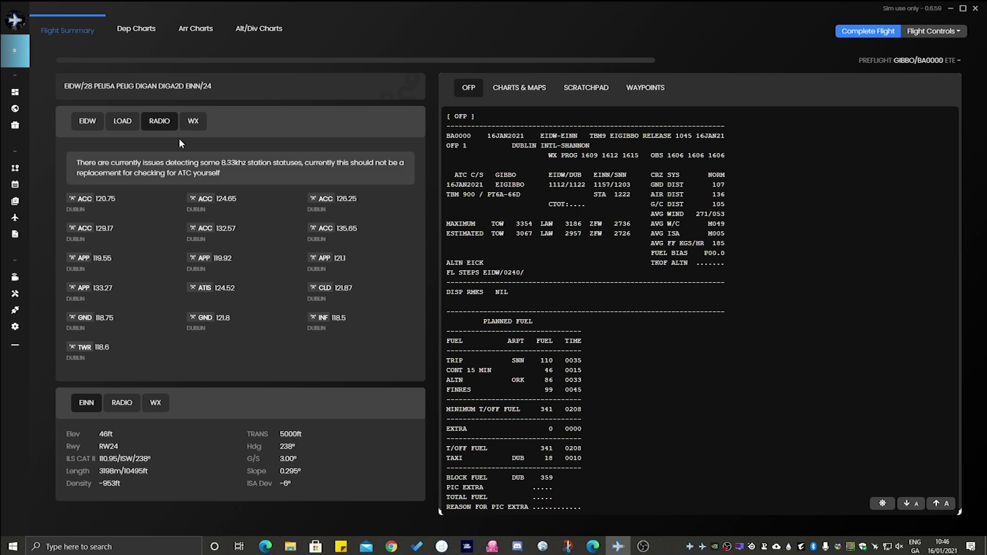
- Read through the OFP text, then bring up Dublin's departure charts
scroll(512, 197, "down", 3)
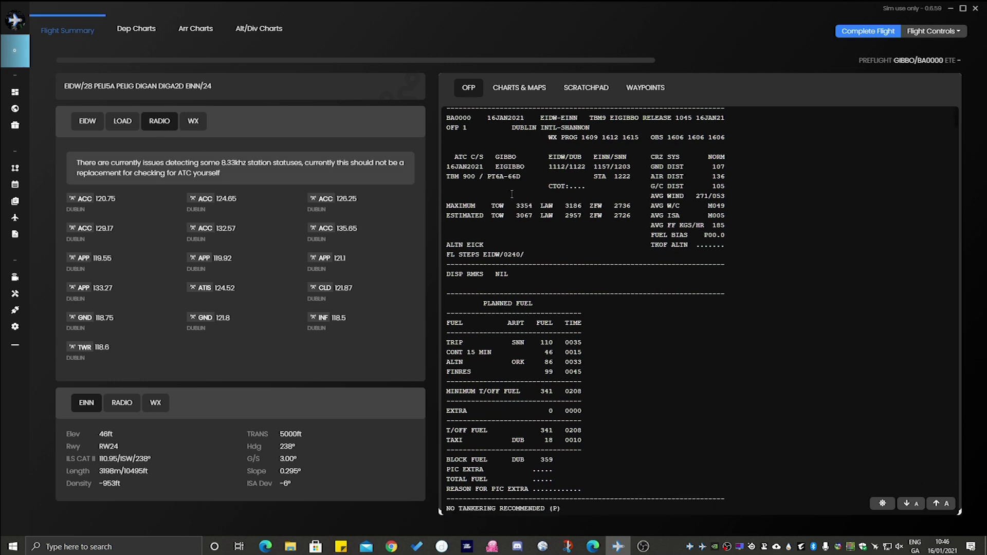
scroll(530, 228, "down", 3)
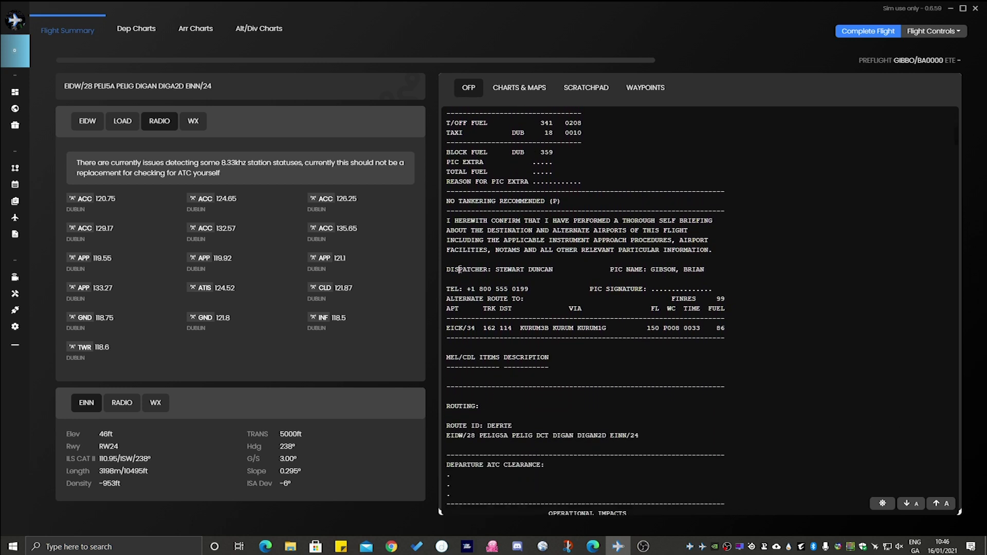
double_click(460, 269)
scroll(547, 250, "down", 1)
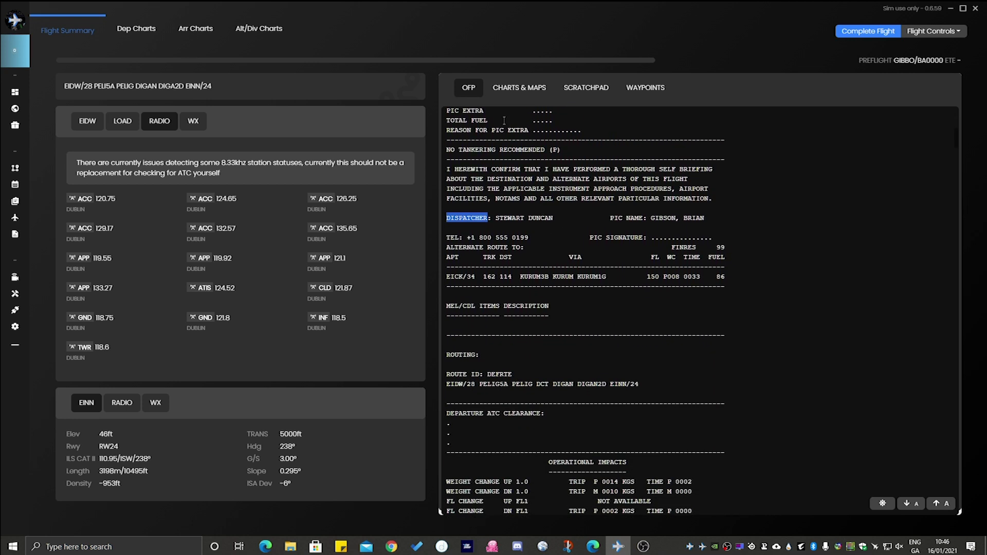
left_click(136, 30)
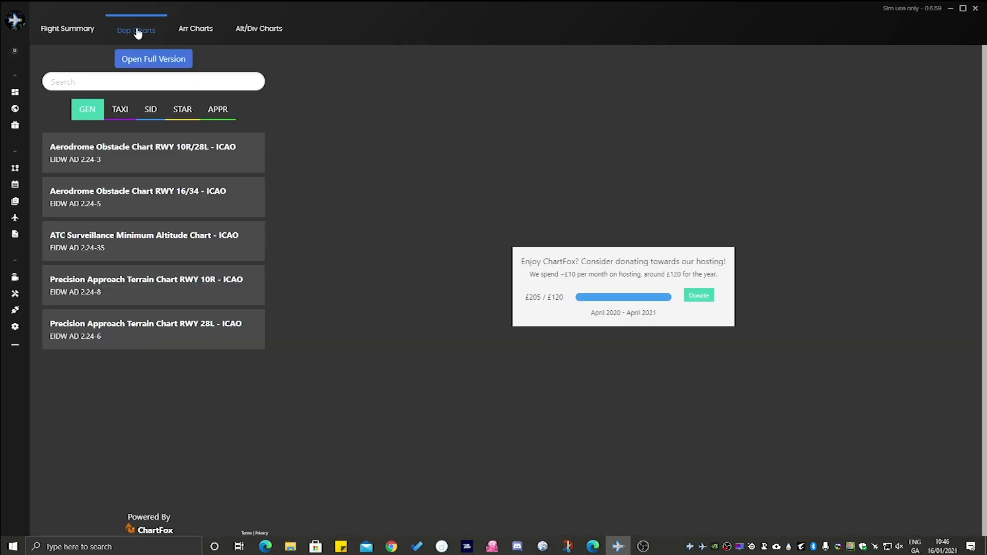
- View Dublin's aerodrome obstacle chart and its taxi/aerodrome chart
left_click(156, 156)
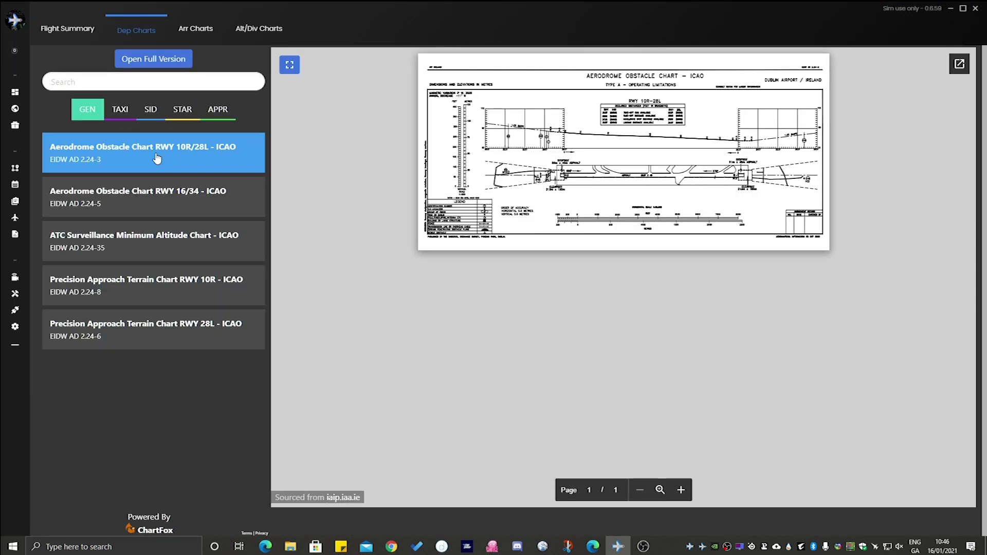
left_click(119, 109)
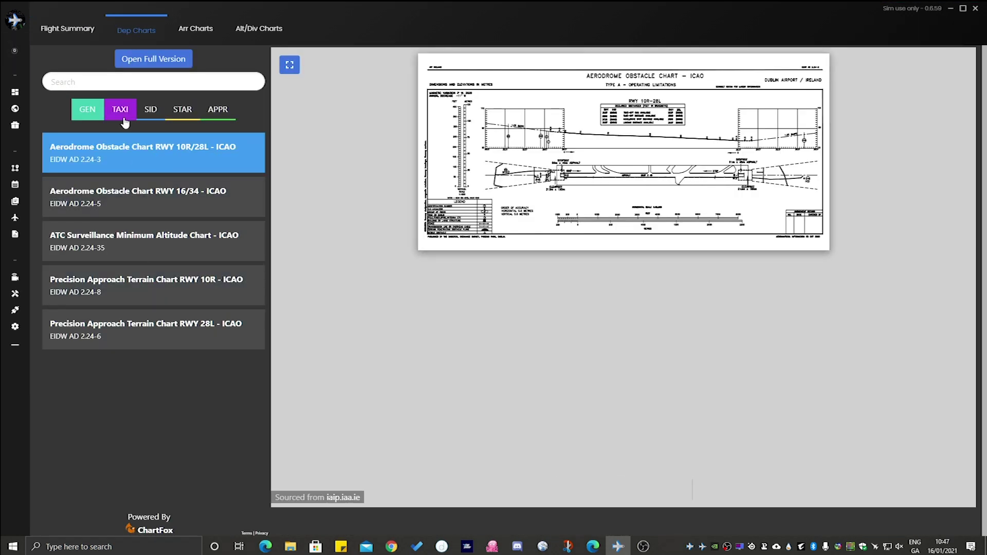
left_click(129, 160)
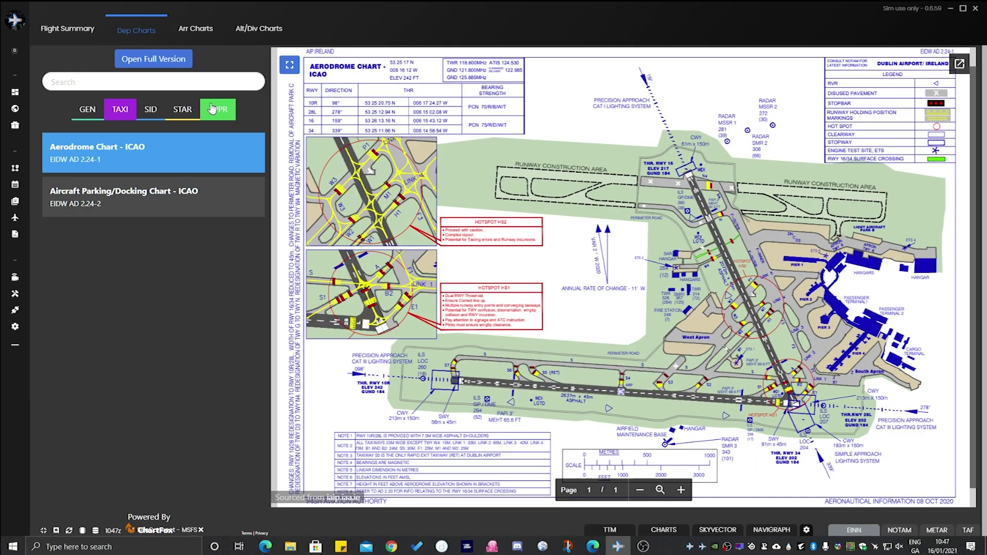
- Show Shannon's approach charts, then go back to the Flight Summary and open the Live Map
left_click(197, 31)
left_click(225, 115)
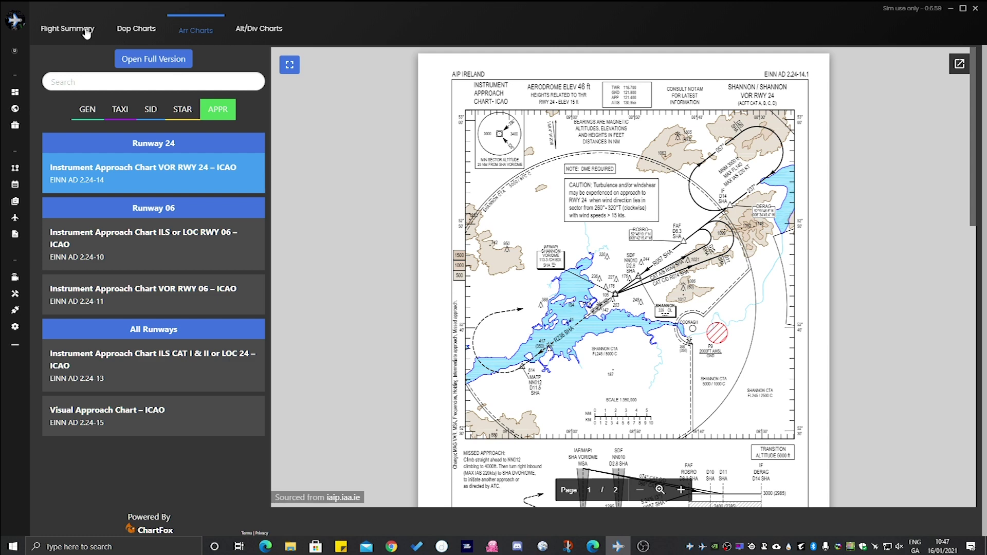
left_click(67, 30)
left_click(21, 143)
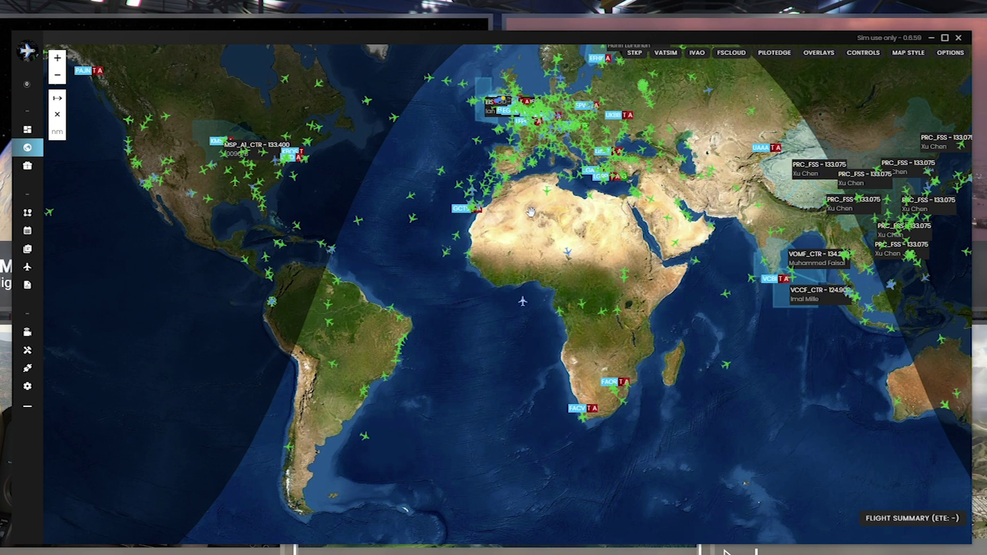
- Zoom and pan the live map to centre the Dublin–Shannon route over Ireland
scroll(566, 303, "up", 1)
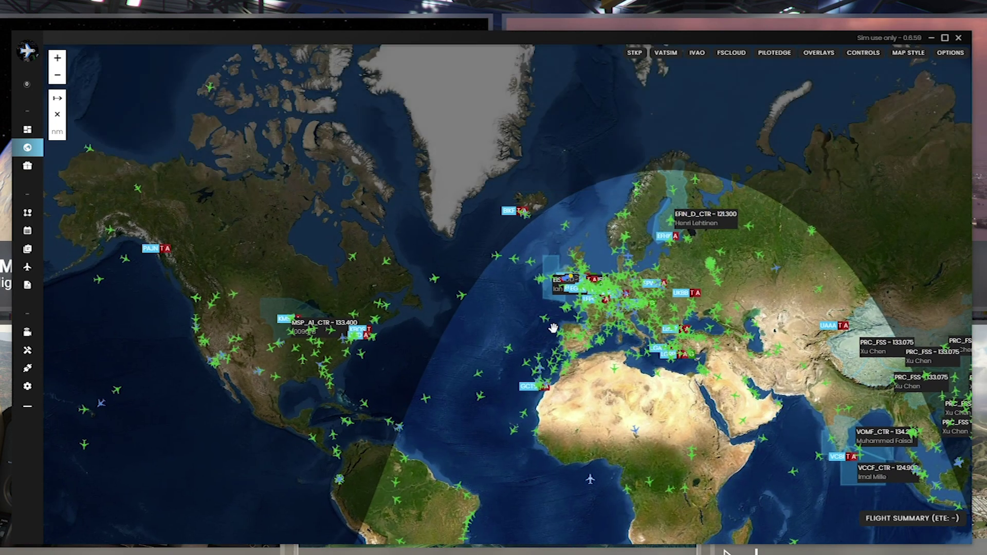
scroll(560, 290, "up", 3)
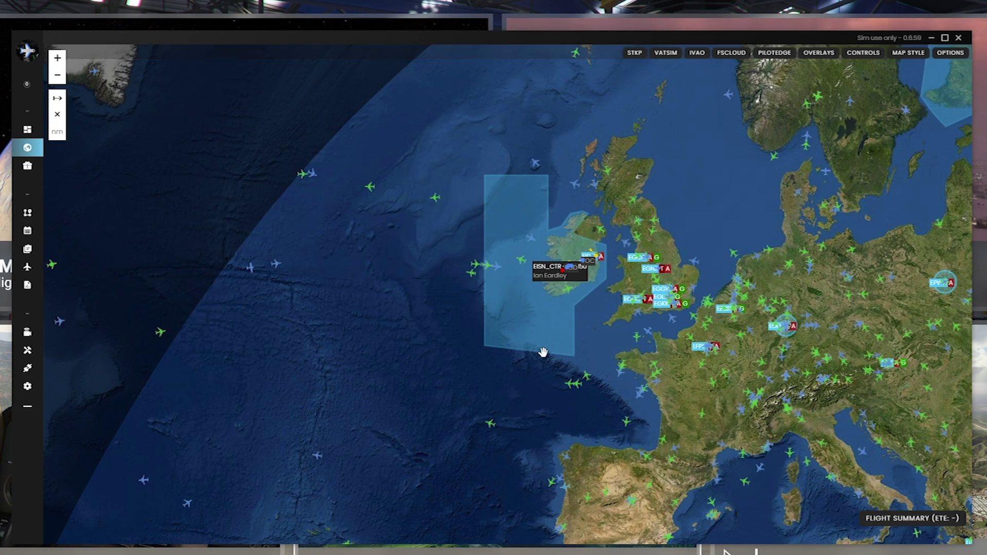
scroll(547, 342, "up", 1)
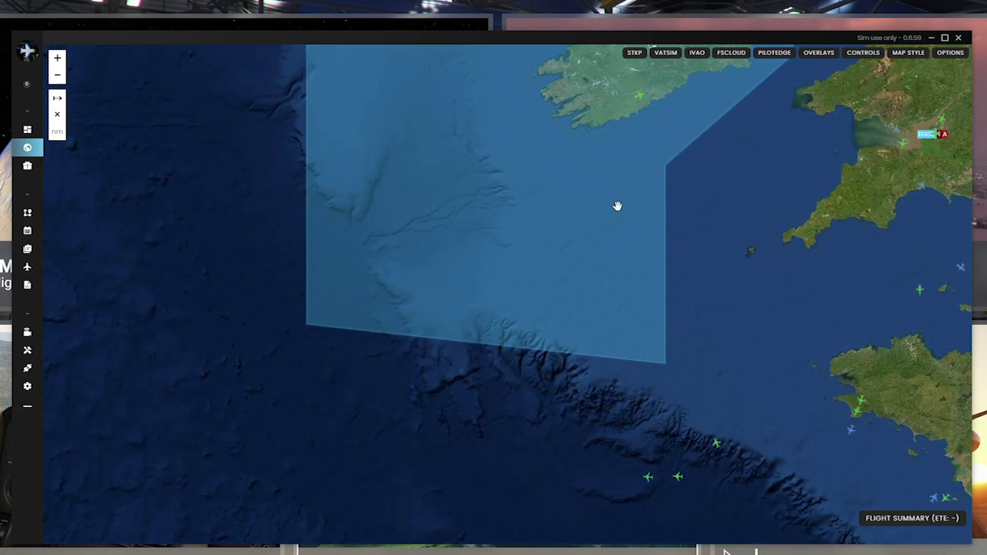
left_click_drag(635, 198, 608, 372)
scroll(636, 363, "up", 1)
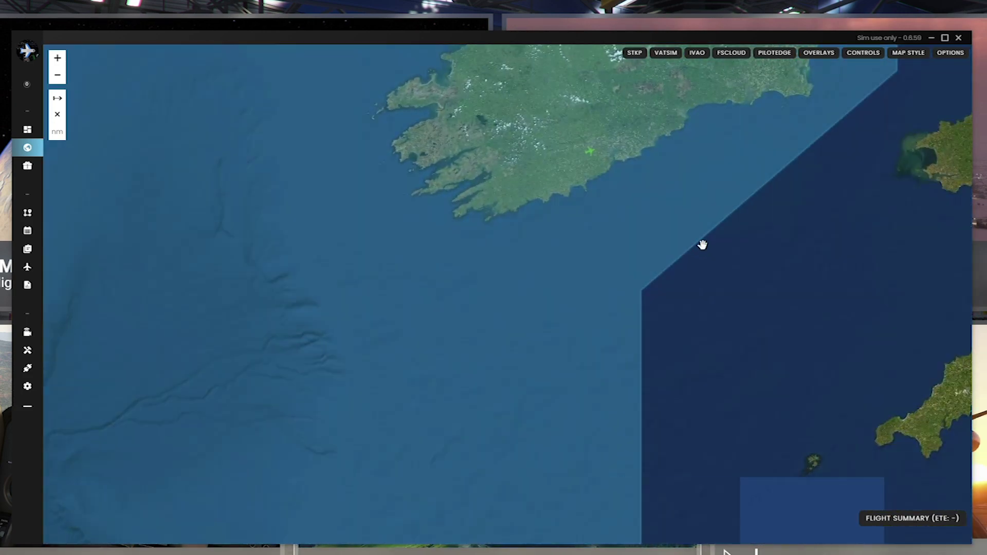
left_click_drag(700, 242, 626, 499)
left_click_drag(779, 288, 768, 346)
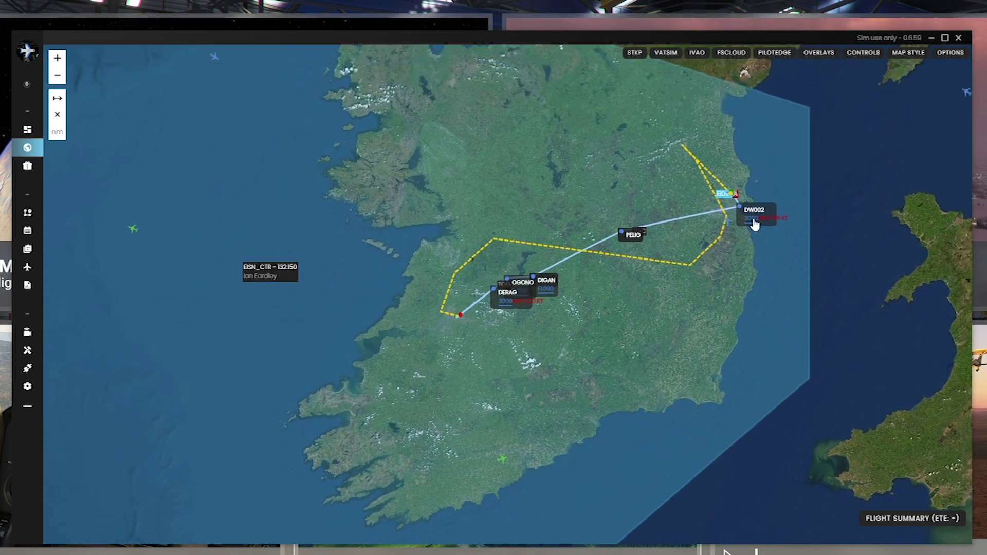
- Open, close and reopen the VATSIM display options on the live map
left_click(670, 59)
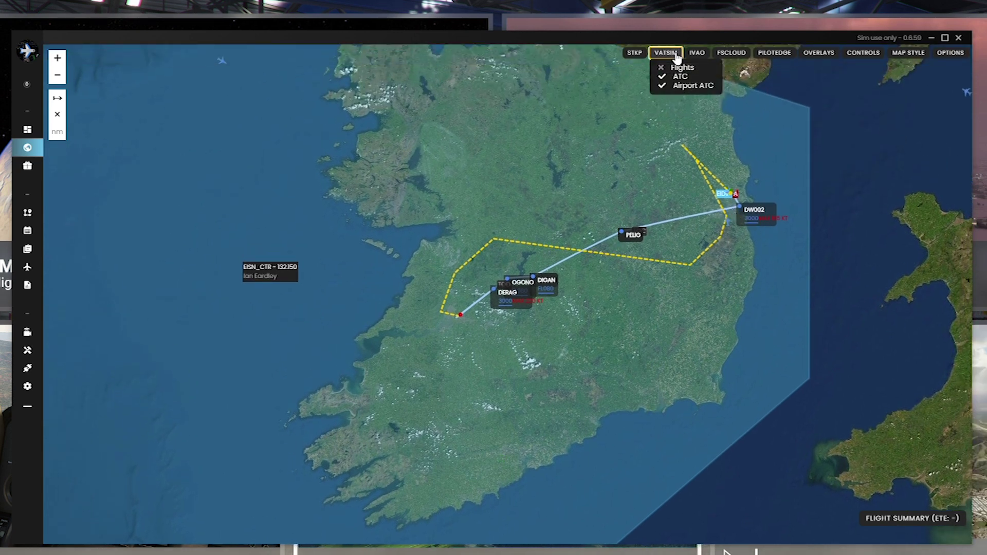
left_click(674, 60)
left_click(677, 60)
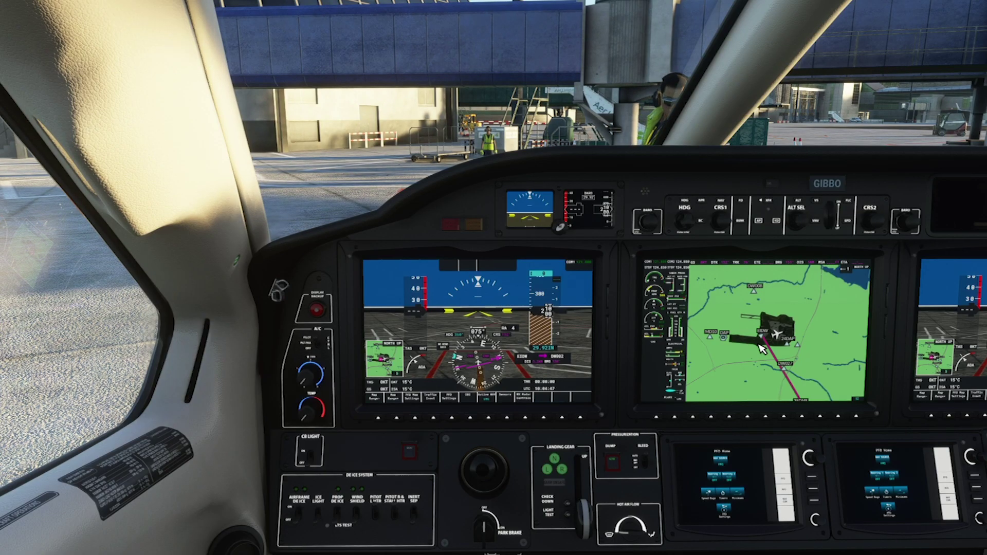
- Return to the live map, zoom into Dublin airport's layout and show a terminal gate's coordinates
key("alt+Tab")
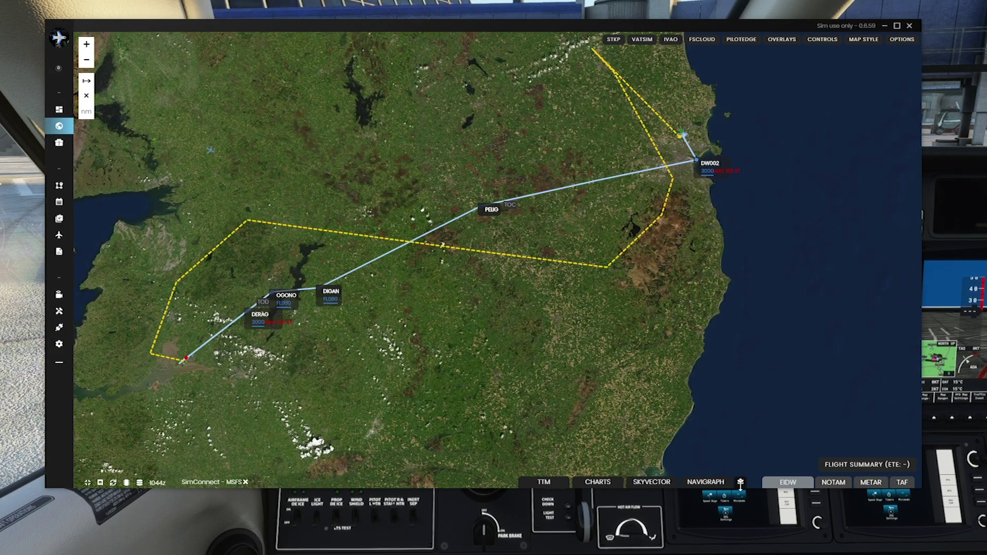
scroll(781, 214, "up", 1)
left_click_drag(743, 247, 718, 299)
left_click_drag(642, 243, 534, 184)
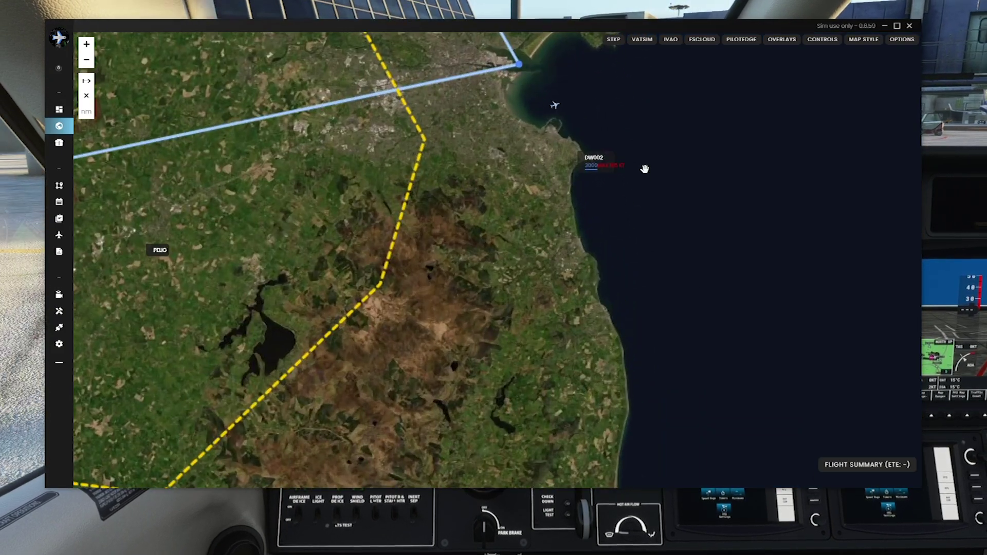
scroll(728, 357, "up", 1)
left_click_drag(661, 227, 699, 278)
left_click(581, 199)
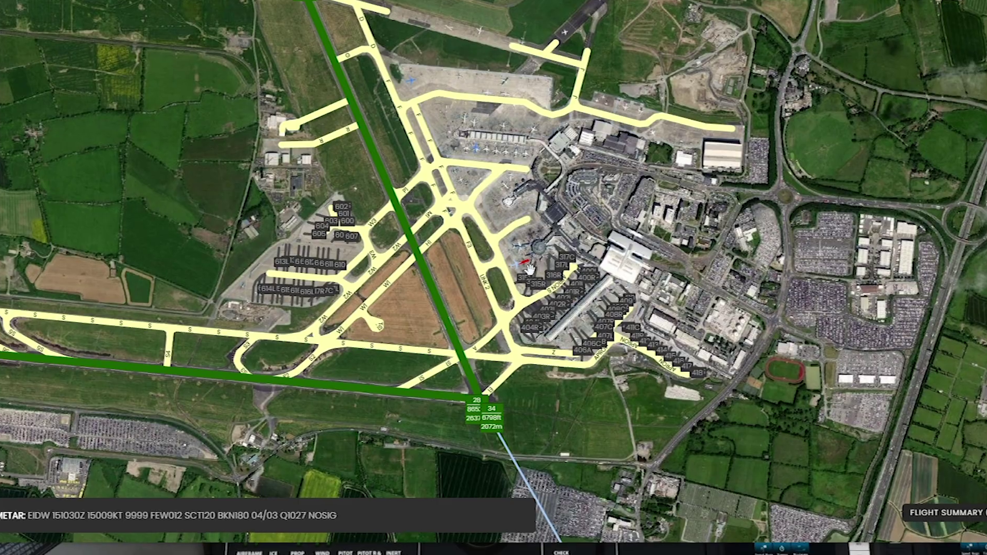
left_click(528, 285)
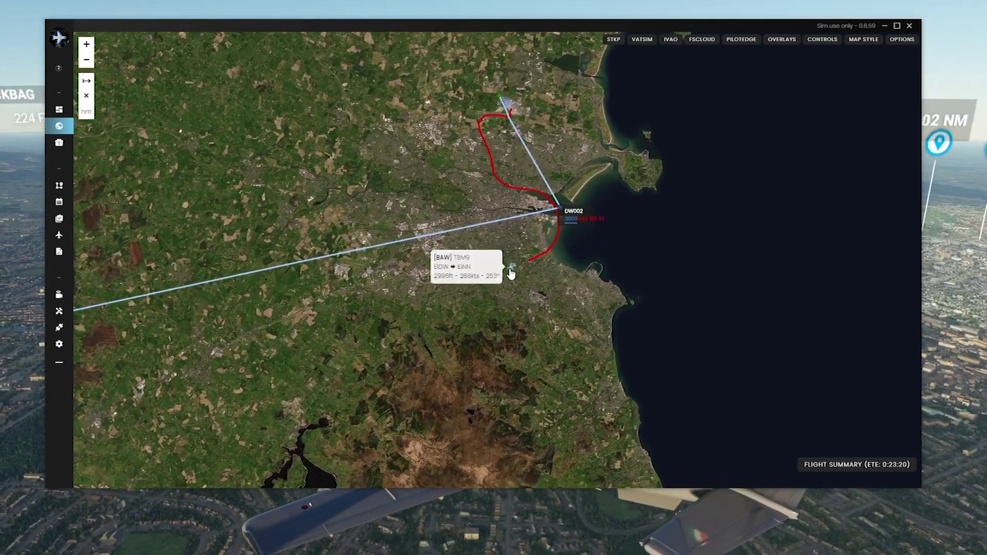
- Zoom in around the aircraft and change the live map style to Topographic
scroll(510, 273, "up", 3)
left_click(863, 39)
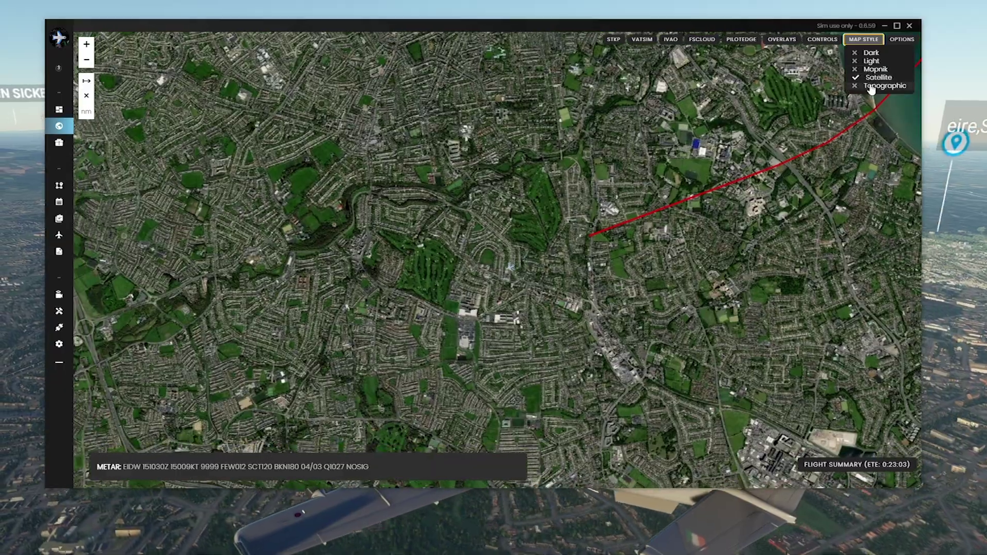
left_click(871, 86)
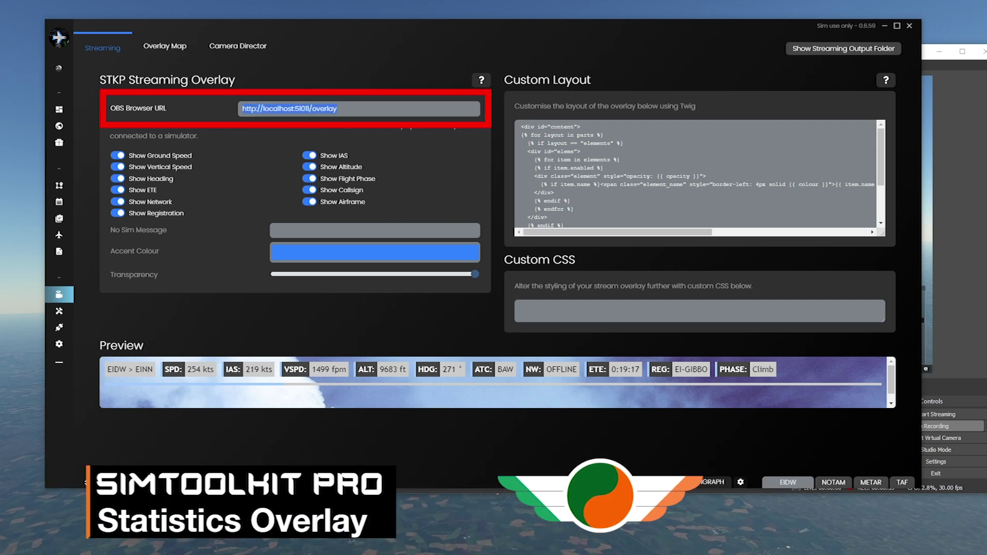
- Add an OBS browser source 'STF Overlay' with the pasted overlay URL, stretched across the stream's top
left_click(944, 460)
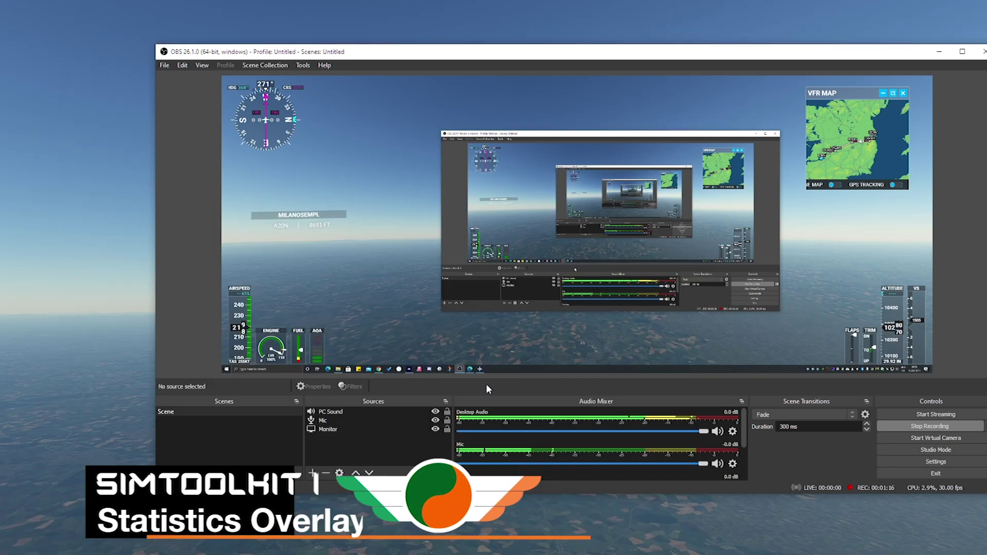
left_click(312, 472)
left_click(336, 307)
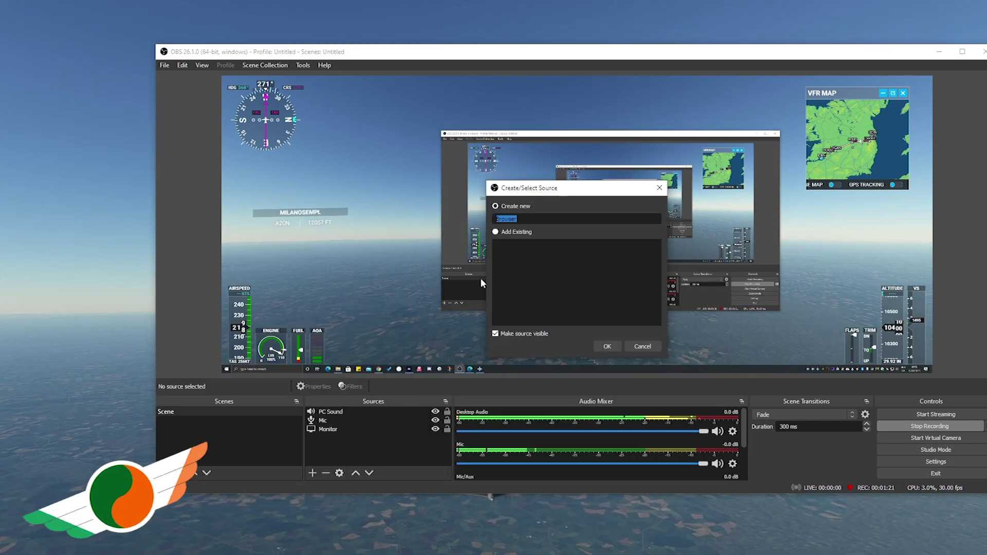
type("STF Overlay")
key("Return")
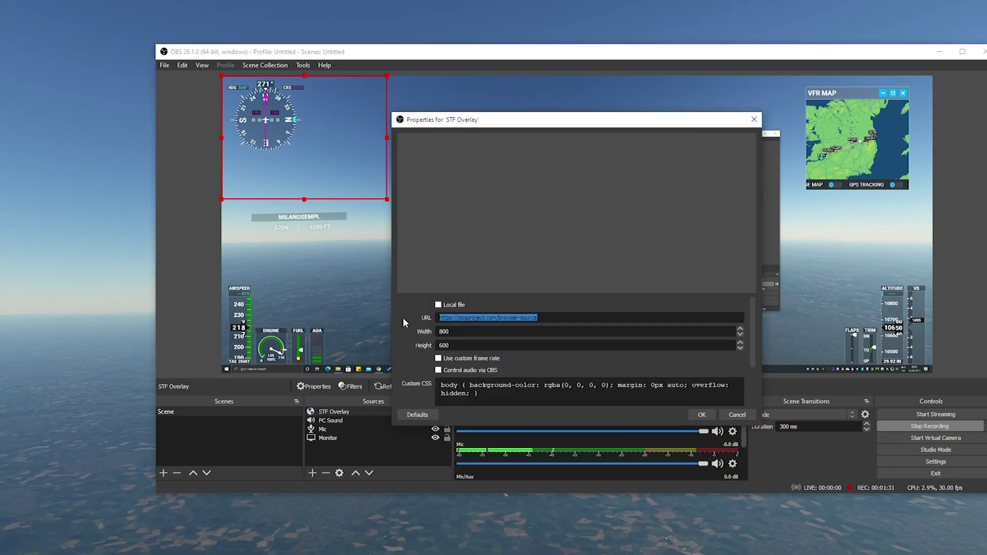
key("ctrl+v")
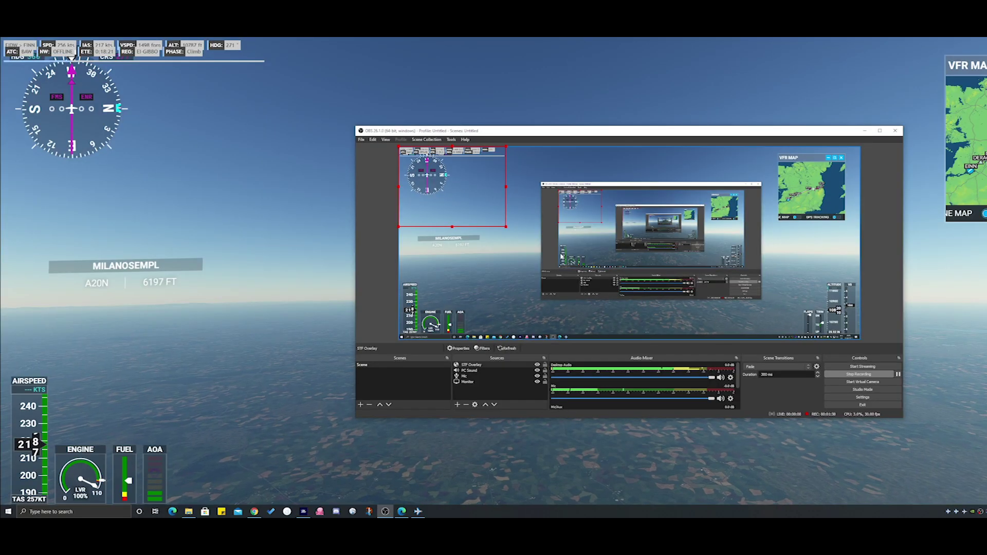
left_click_drag(519, 131, 528, 174)
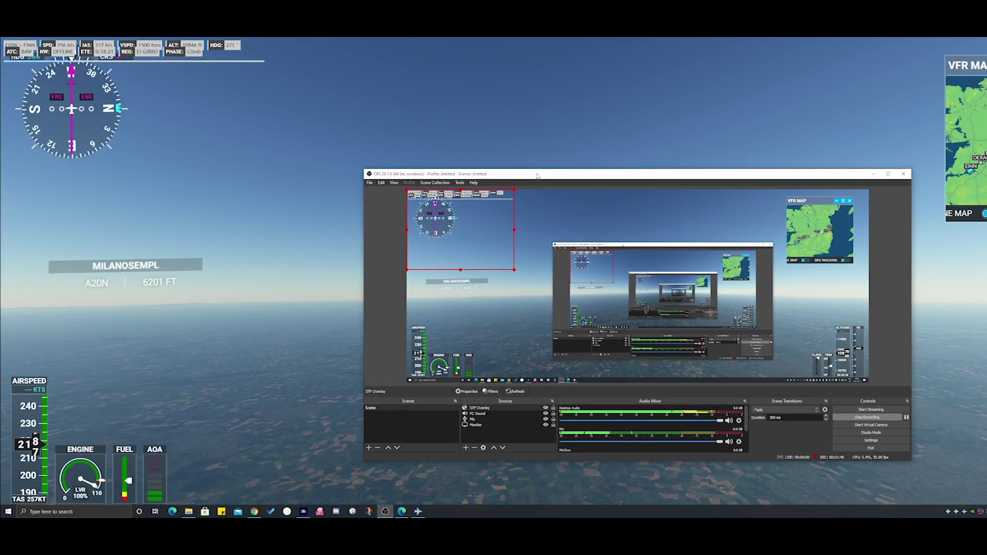
left_click_drag(514, 229, 686, 251)
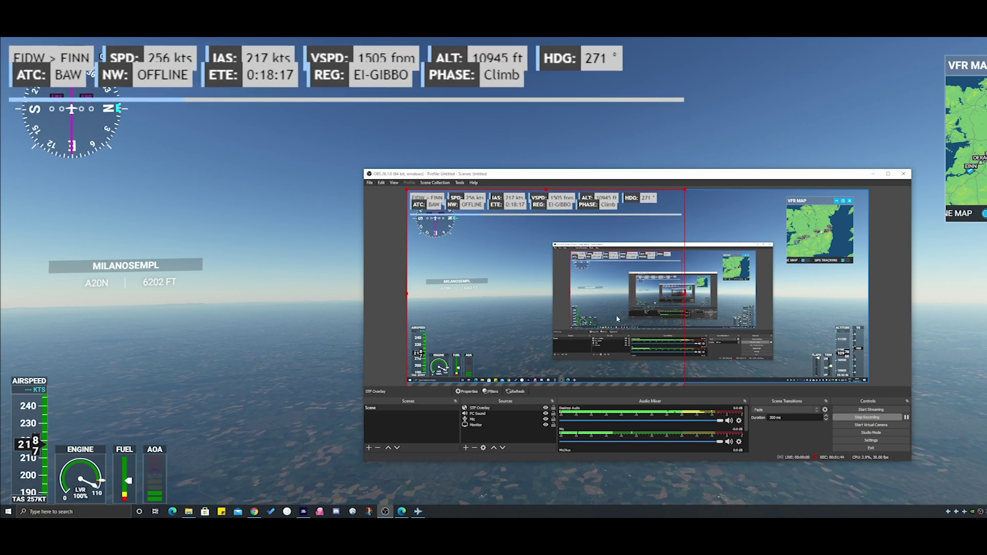
- Hide ground speed, callsign and flight phase from the stream stats bar, leaving route, IAS, VSPD, ALT, HDG and ETE
left_click(418, 511)
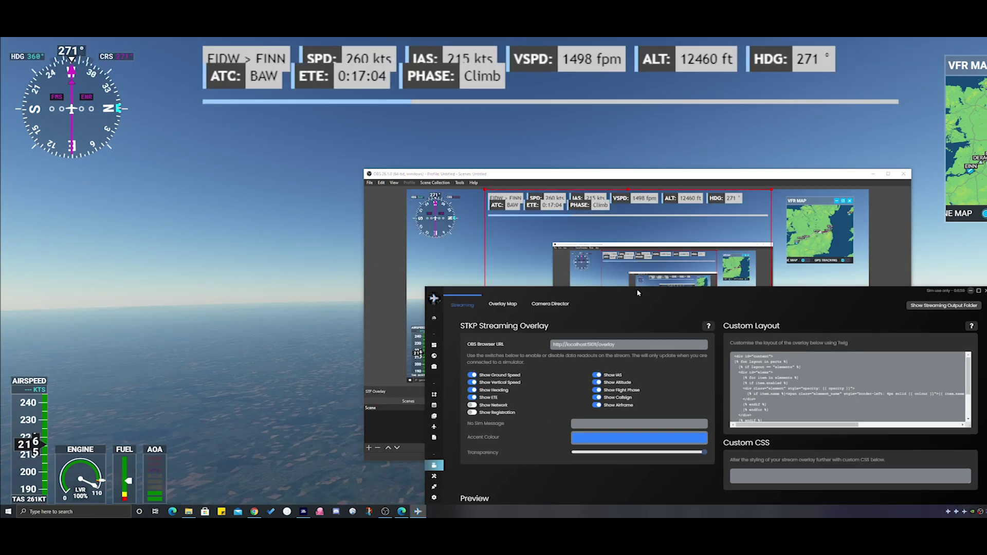
left_click(489, 364)
left_click(595, 385)
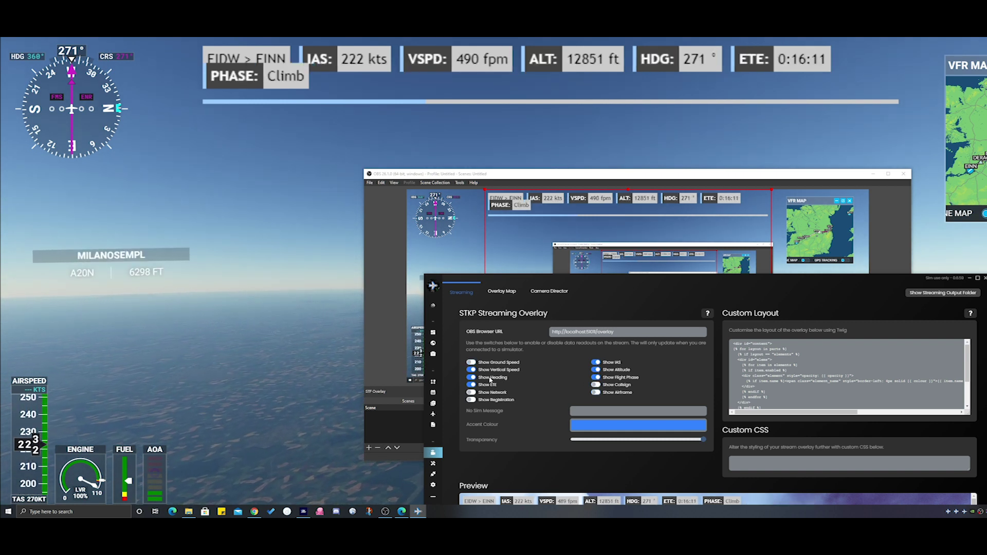
left_click(595, 378)
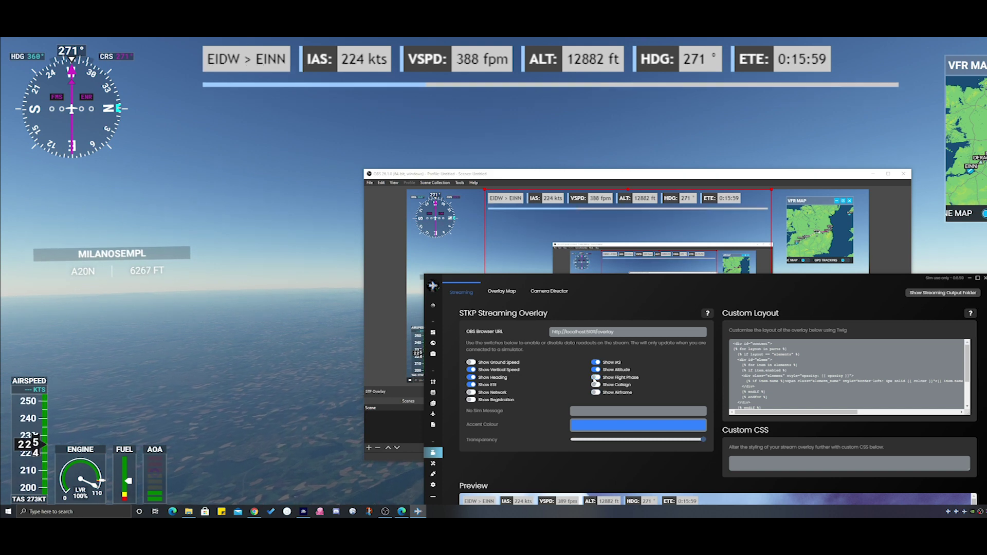
left_click(968, 278)
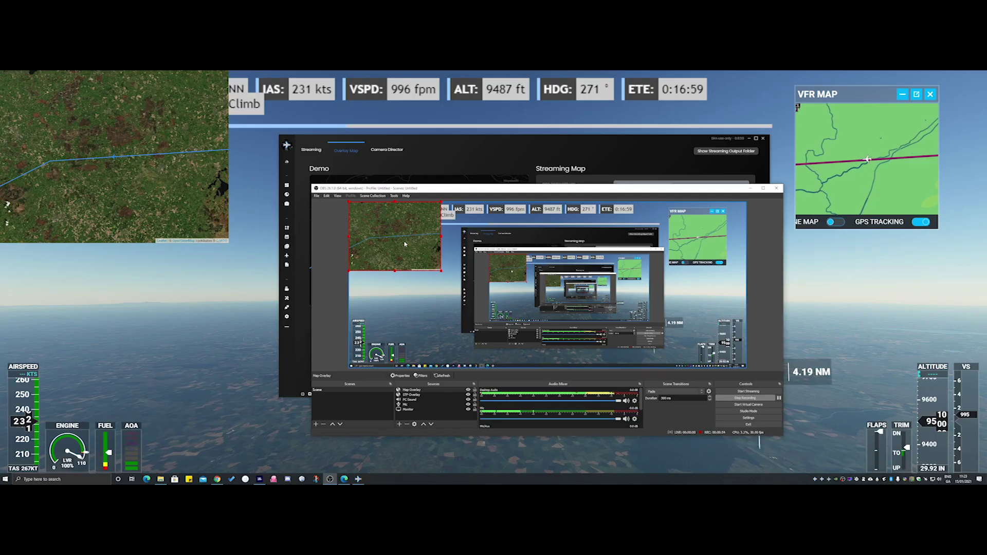
- Move the map overlay source down in the OBS stream layout
left_click_drag(402, 247, 402, 299)
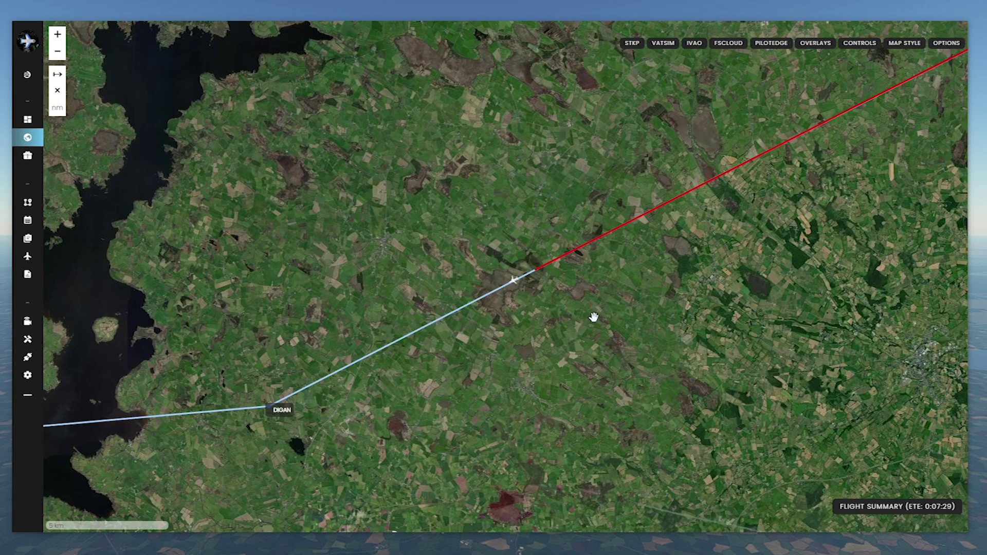
- Follow the route west on the live map to Shannon and centre its runways zoomed in
left_click_drag(593, 317, 760, 260)
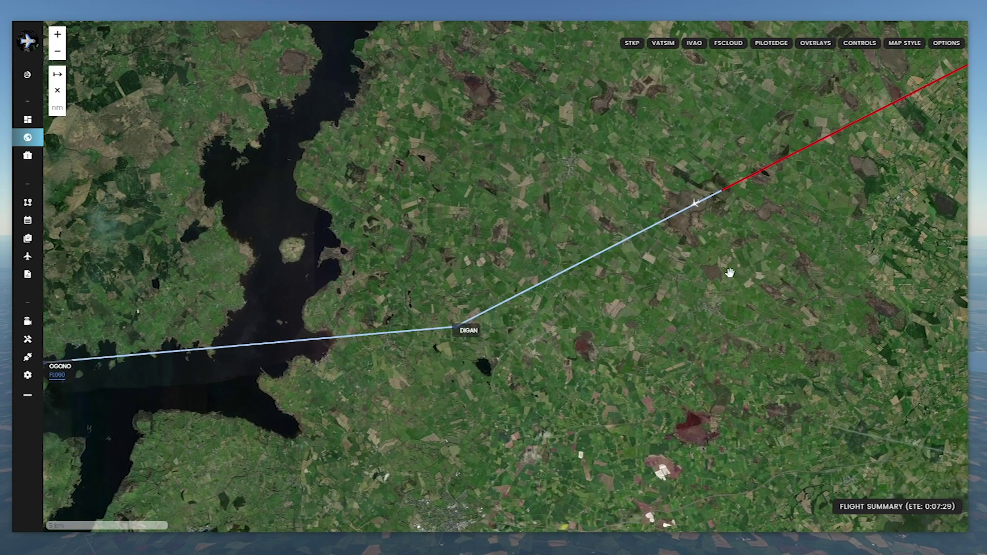
scroll(566, 363, "down", 1)
left_click_drag(565, 364, 749, 289)
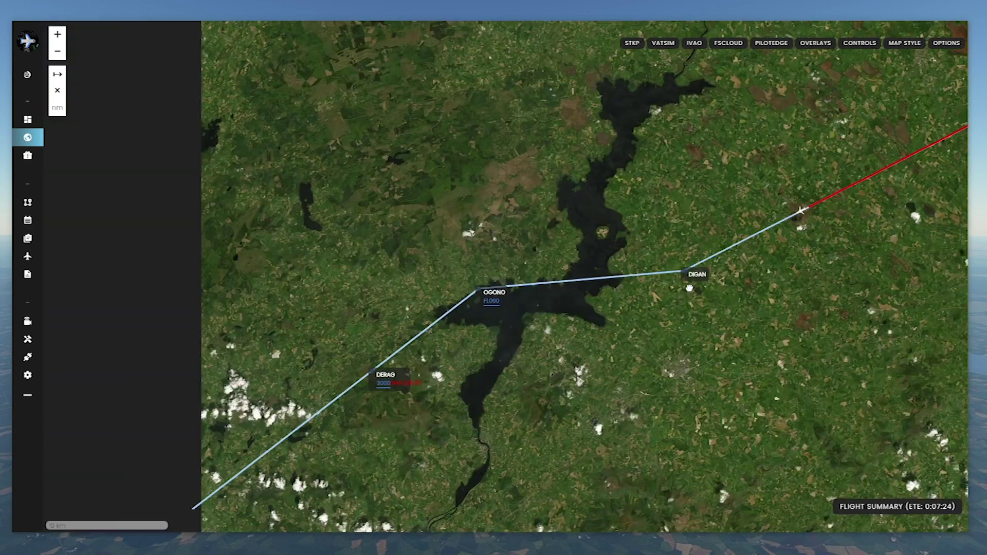
left_click_drag(530, 393, 709, 252)
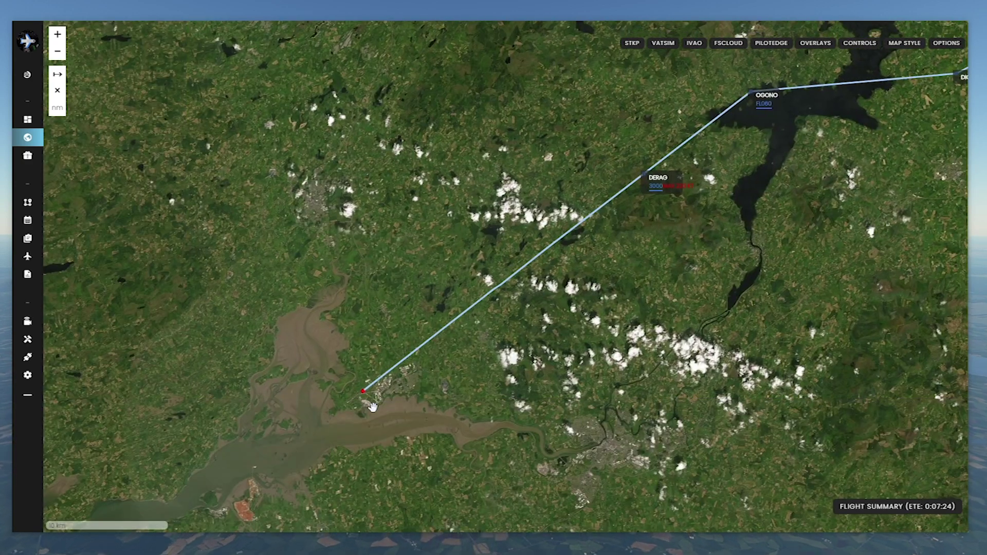
scroll(372, 407, "up", 3)
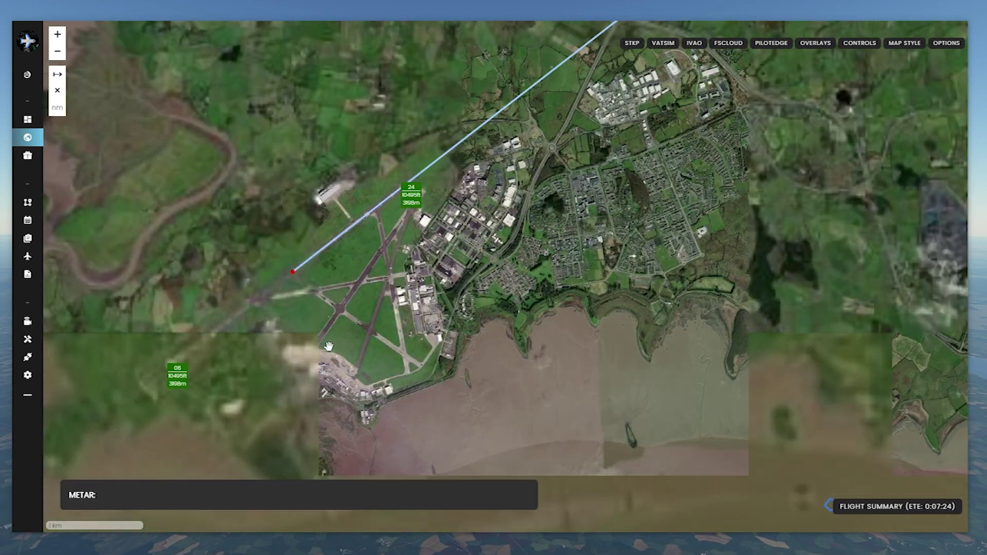
scroll(452, 288, "up", 1)
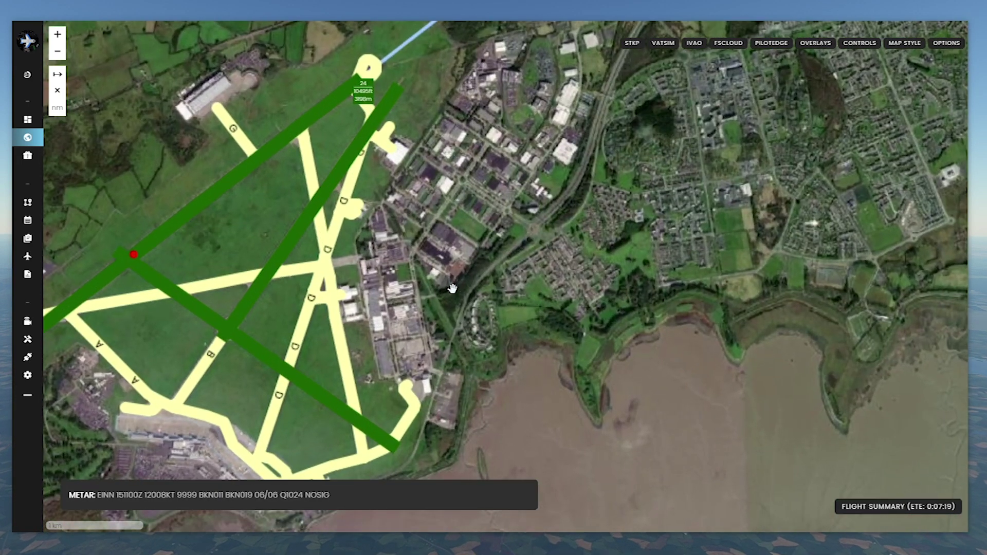
left_click_drag(452, 288, 621, 269)
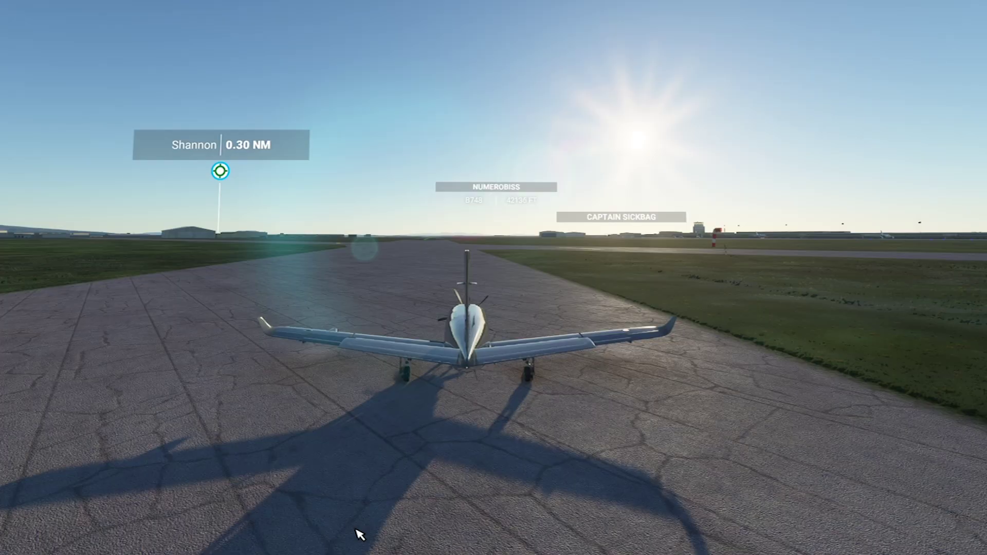
- Expand the EIDW to EINN logbook entry and show the whole route on its map
key("alt+Tab")
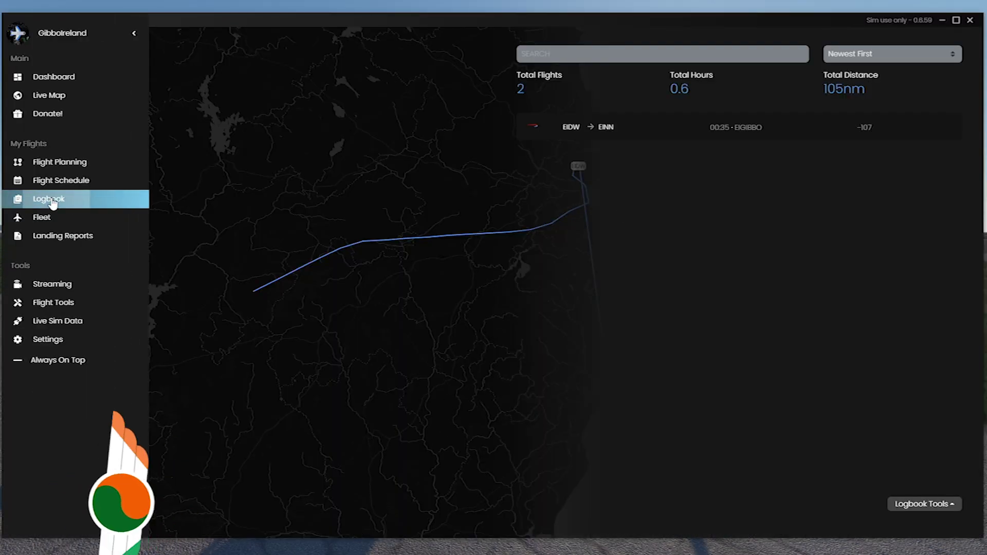
left_click(728, 135)
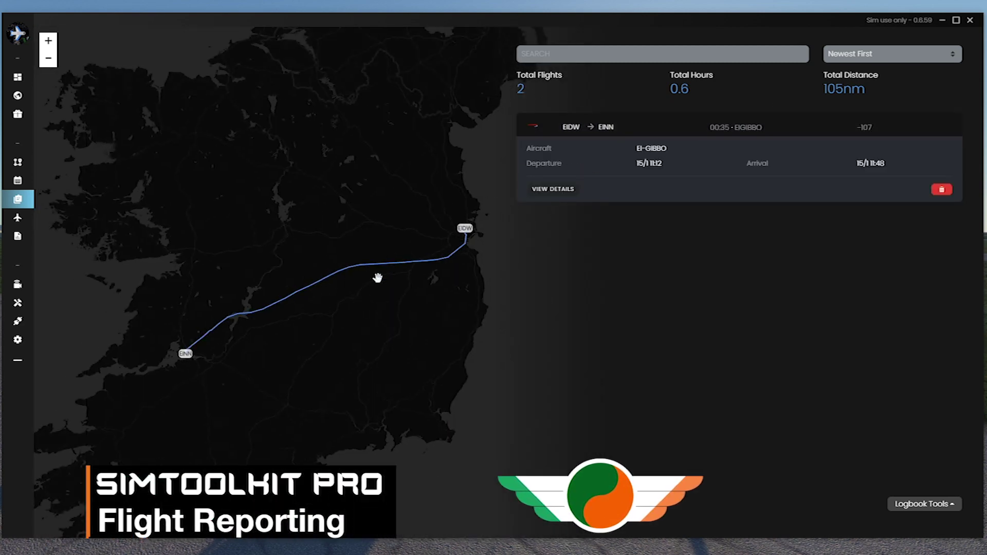
scroll(290, 343, "up", 2)
left_click_drag(205, 342, 296, 409)
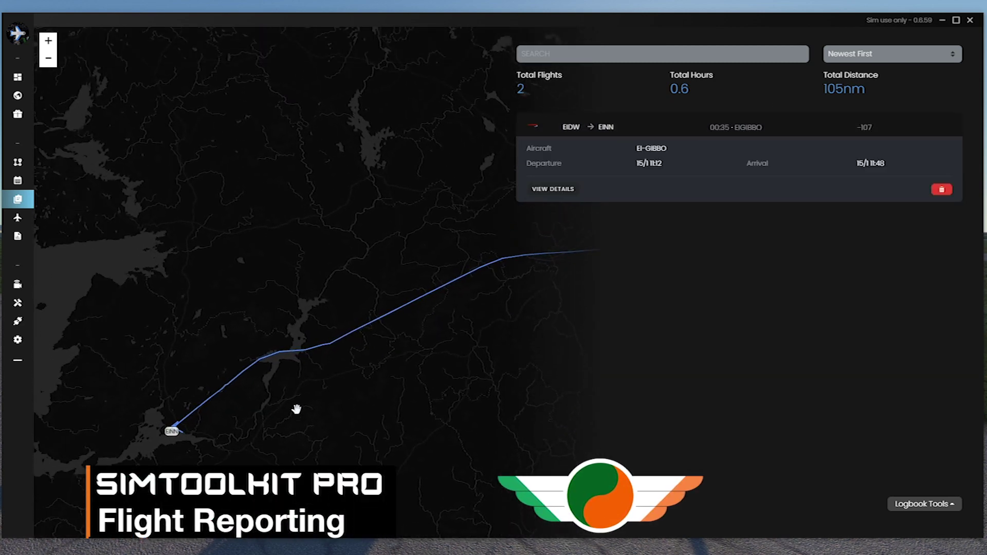
- Open the flight's full landing report: RW24, 70 kts, -107 fpm, 1380.06 ft past threshold
left_click(553, 189)
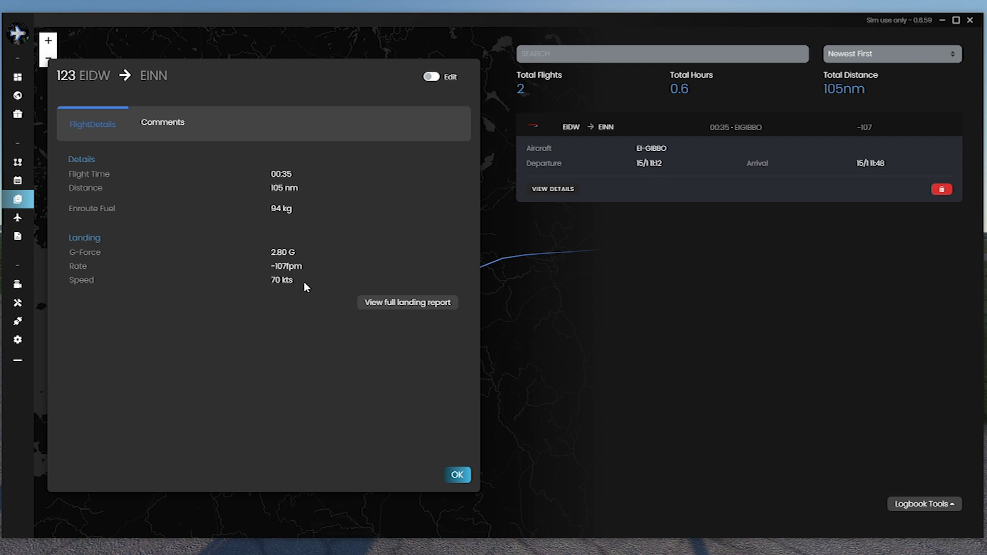
left_click(418, 304)
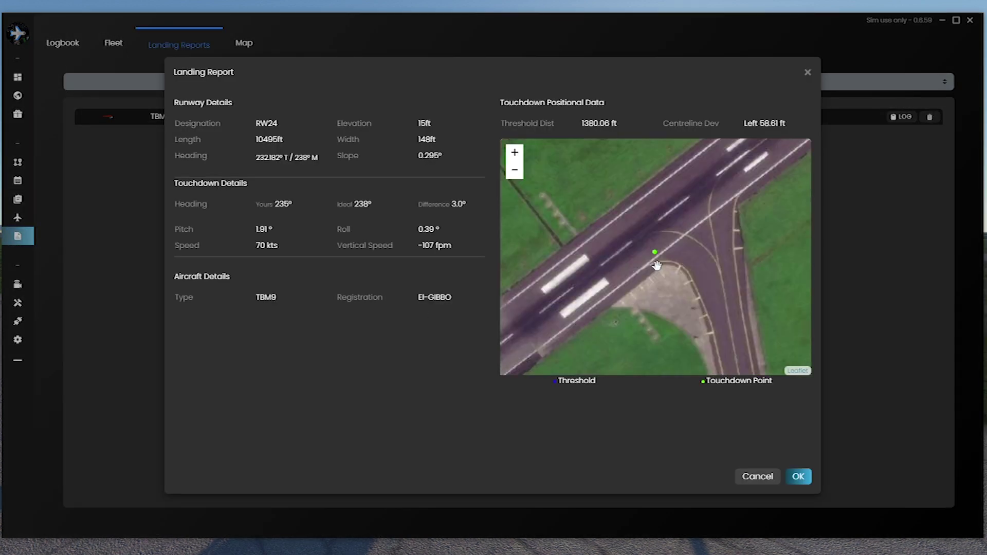
scroll(654, 252, "up", 1)
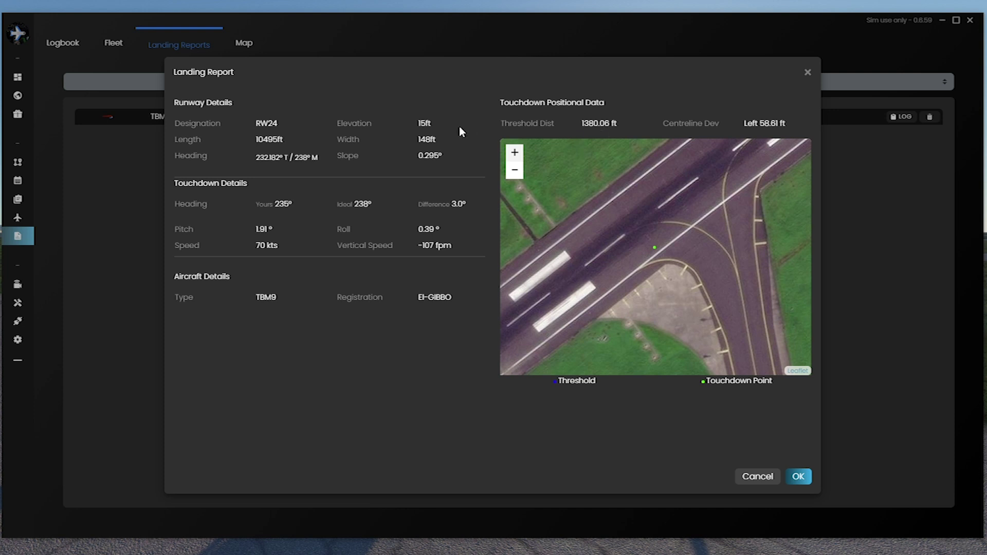